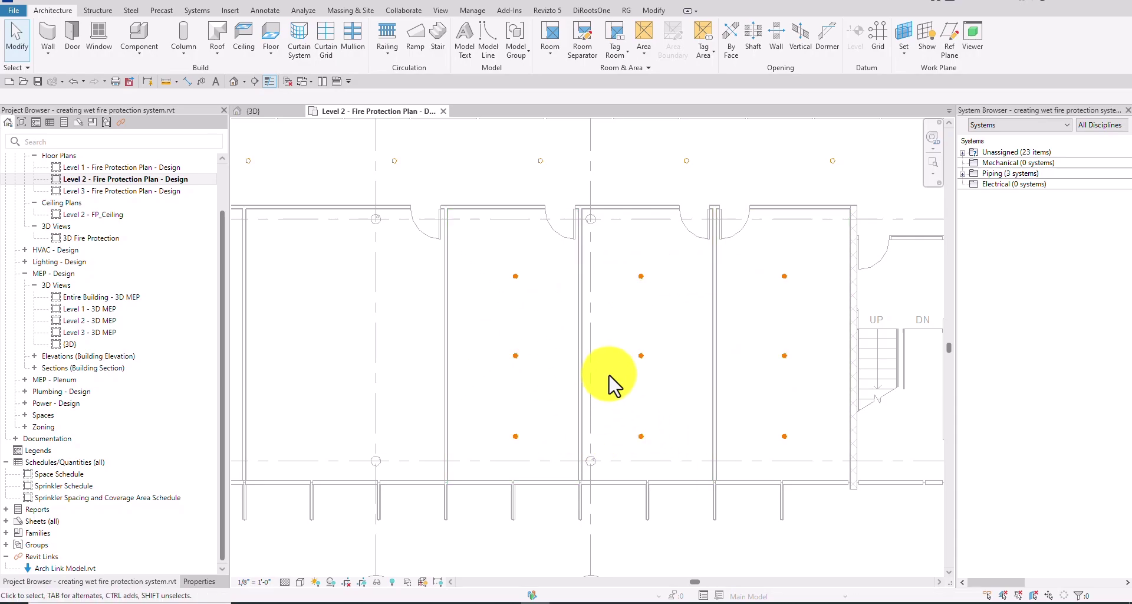
Step: Open the pendent sprinkler's family for editing and orbit it to a side view
scroll(751, 372, "right", 1, "shift")
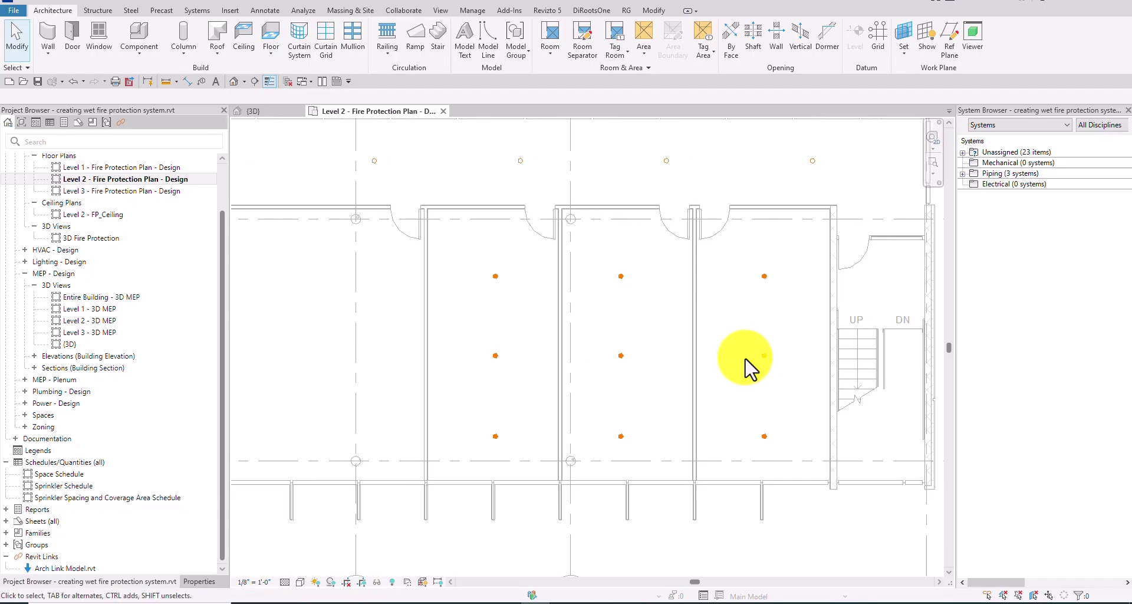
left_click(762, 277)
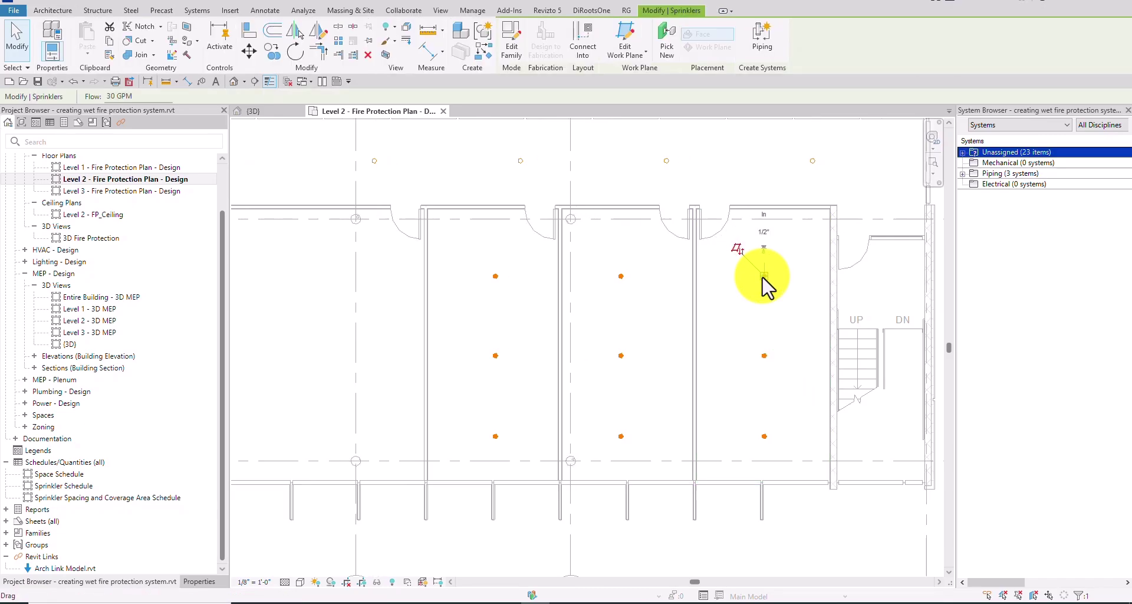
left_click(512, 44)
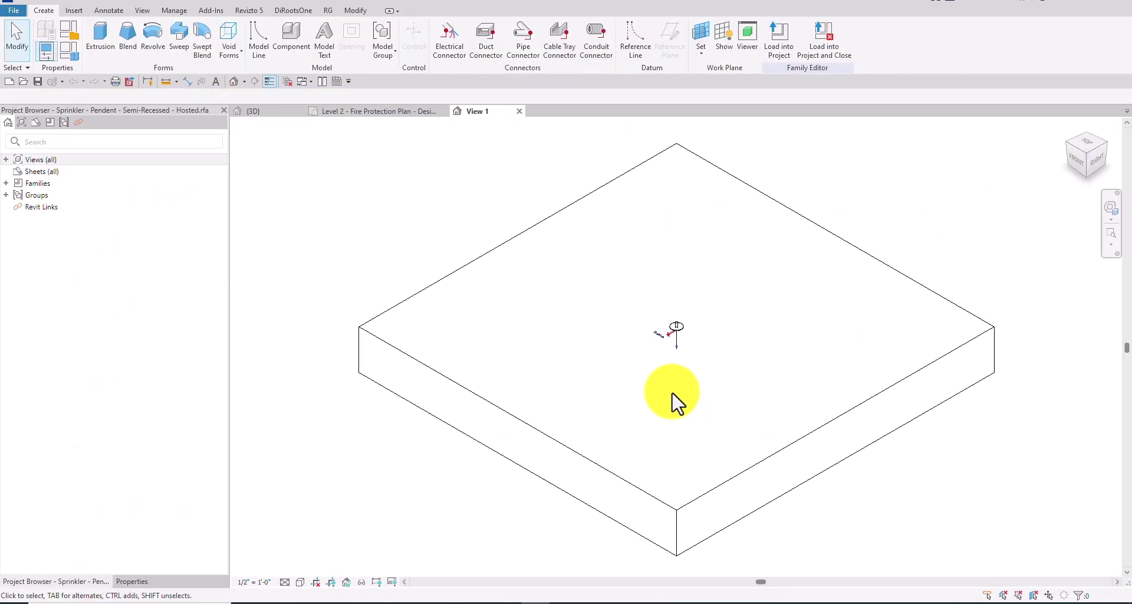
scroll(677, 343, "up", 8)
middle_click_drag(694, 350, 674, 290, "shift")
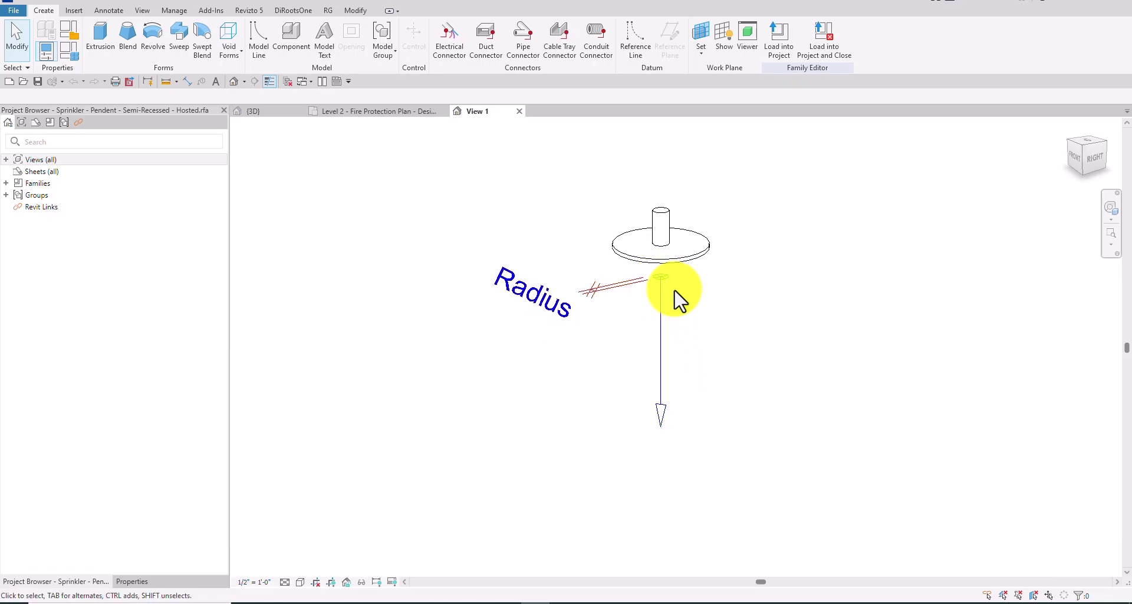
Step: Check the pipe connector reads Fire Protection Wet, 30 GPM, 7 psi, then close the family unsaved
left_click(664, 282)
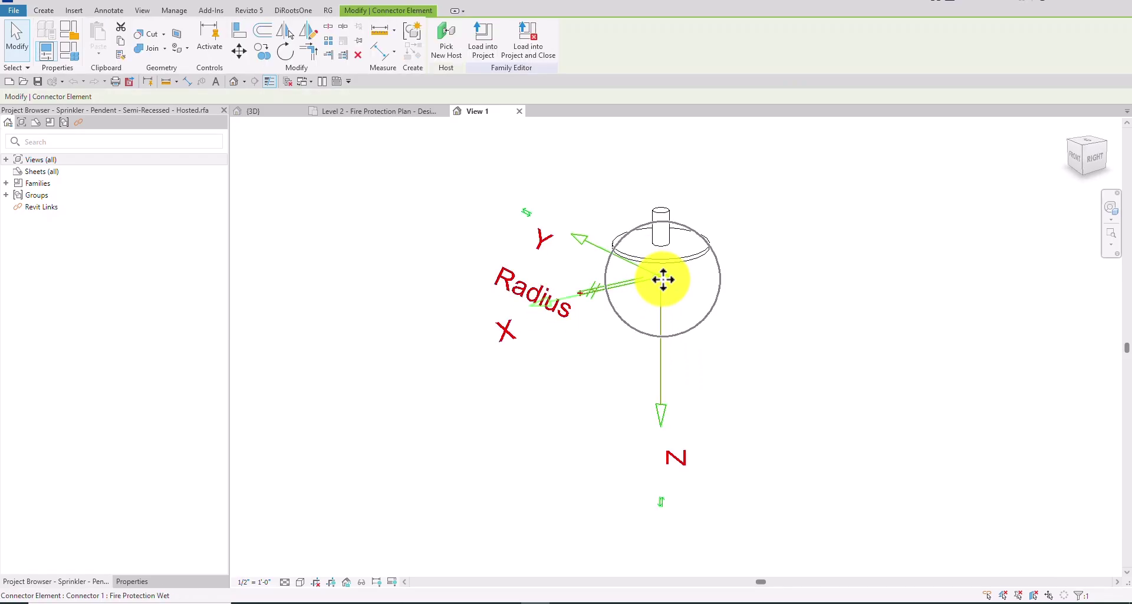
left_click(133, 582)
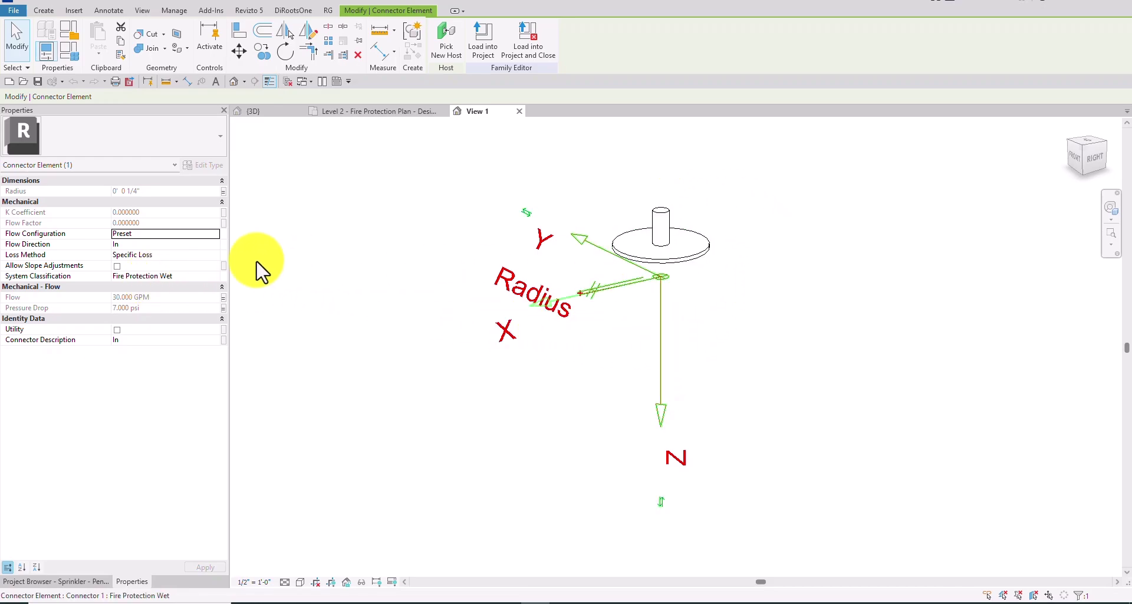
left_click(519, 110)
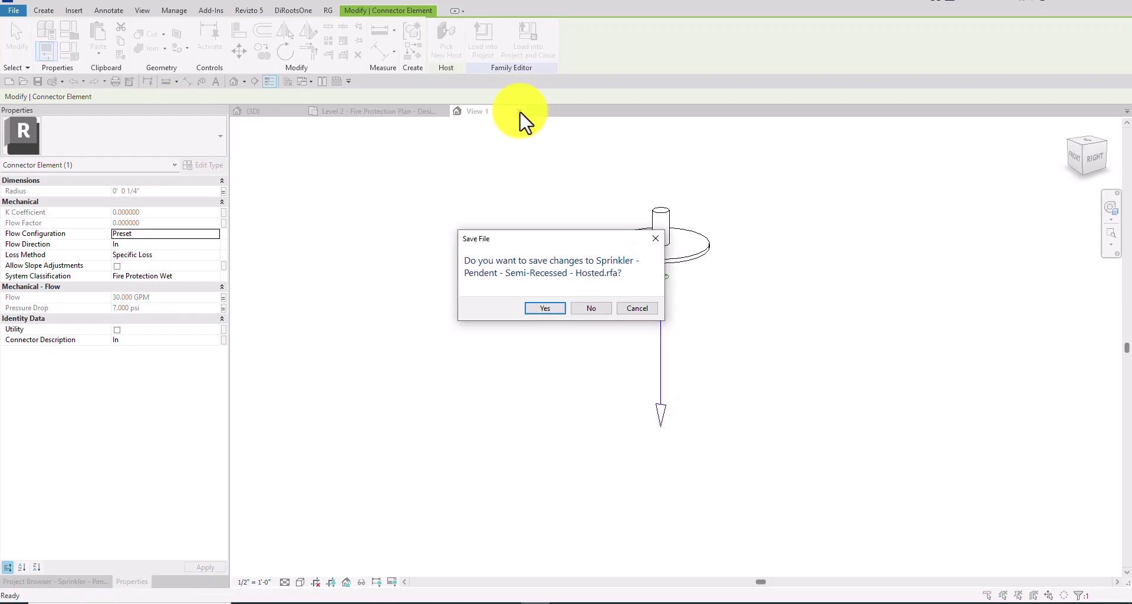
left_click(591, 307)
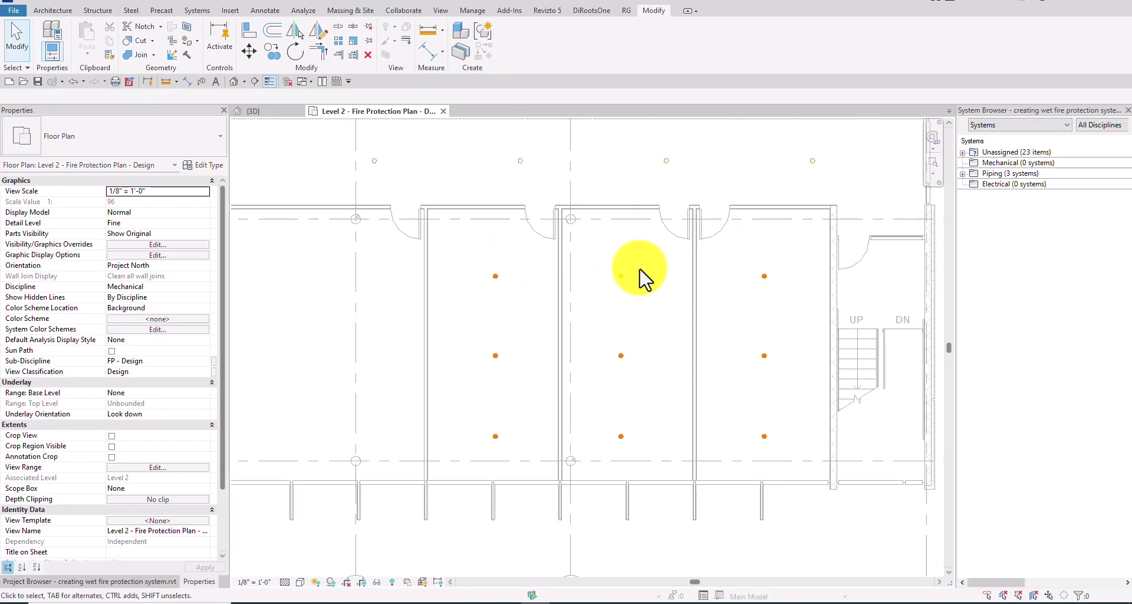
scroll(643, 280, "down", 2)
left_click(994, 113)
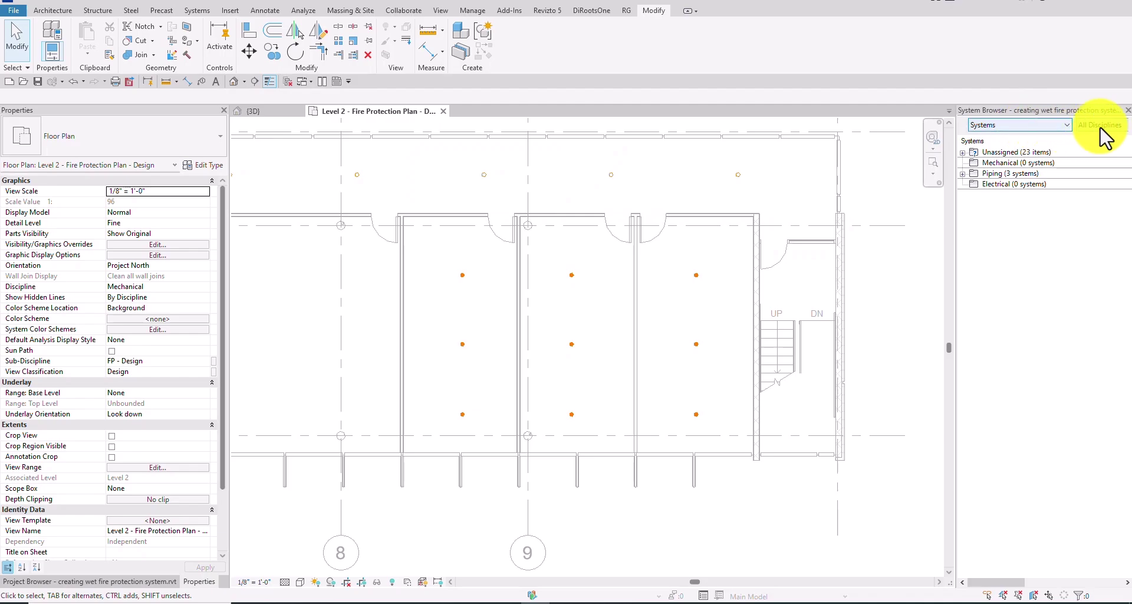
left_click(1126, 111)
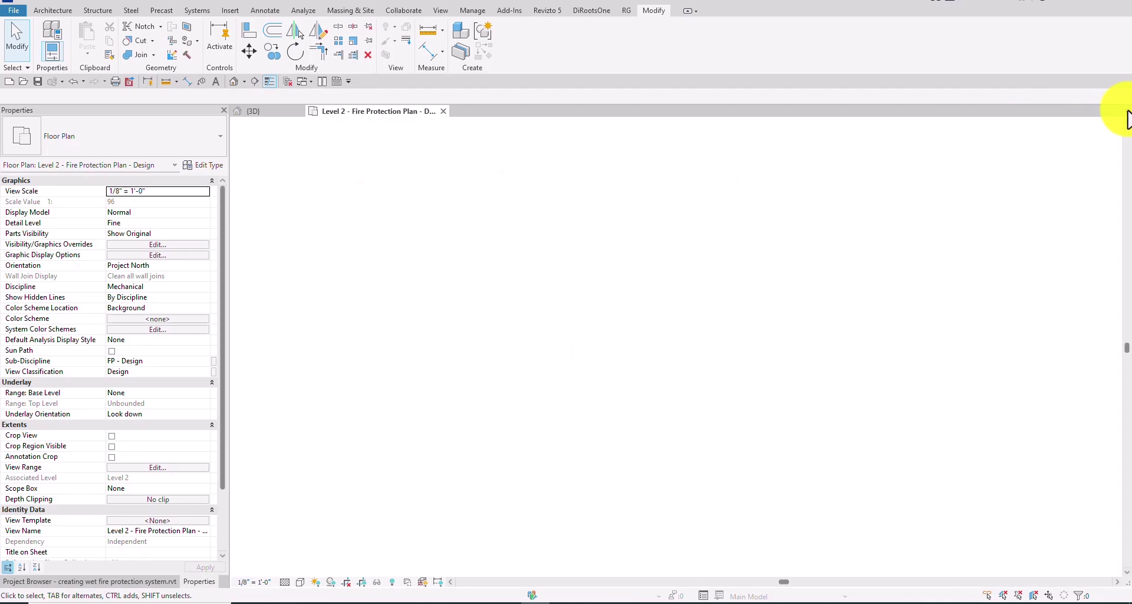
right_click(918, 296)
mouse_move(962, 492)
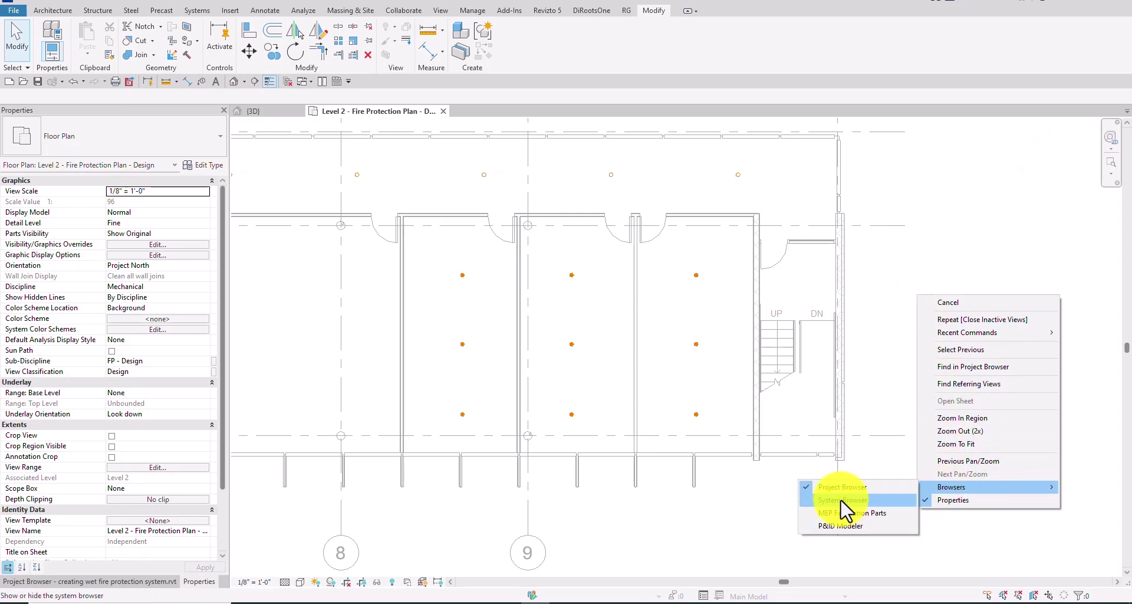
left_click(971, 265)
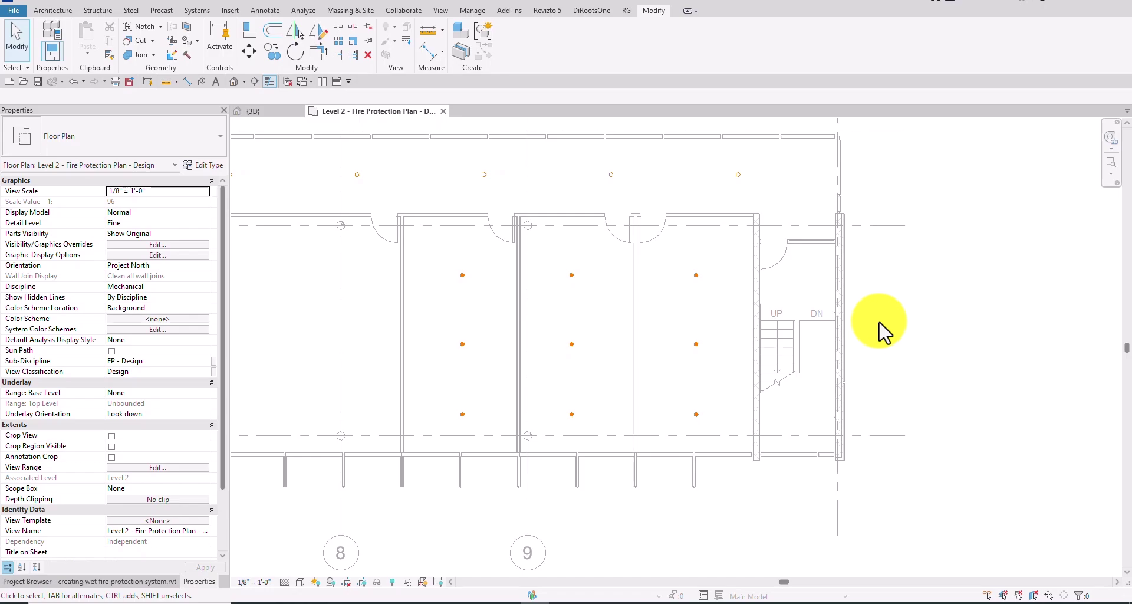
right_click(886, 289)
mouse_move(889, 479)
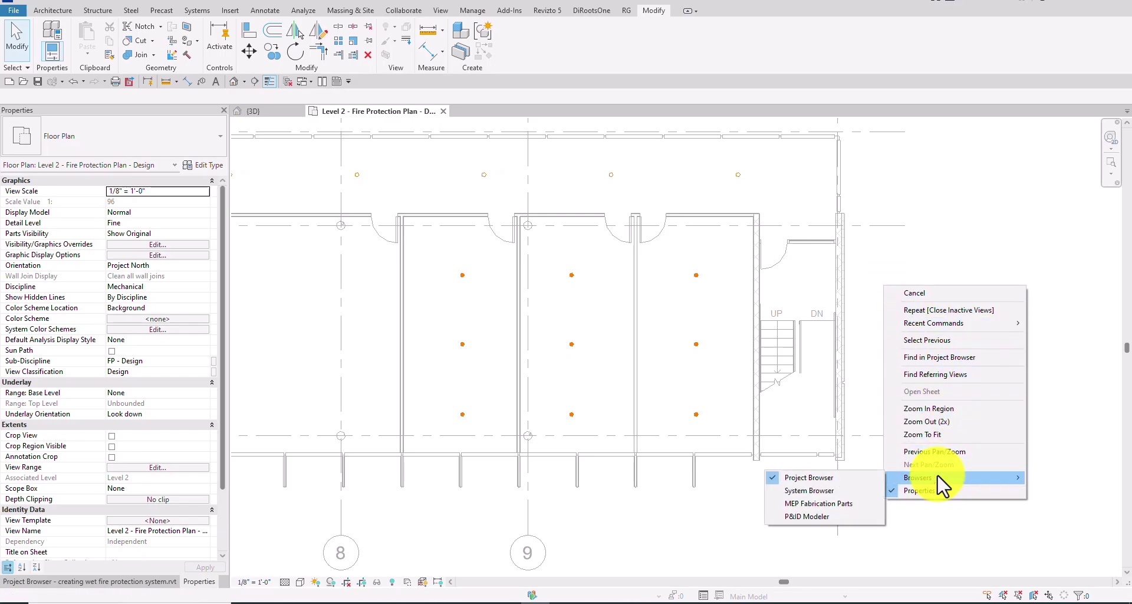
left_click(834, 492)
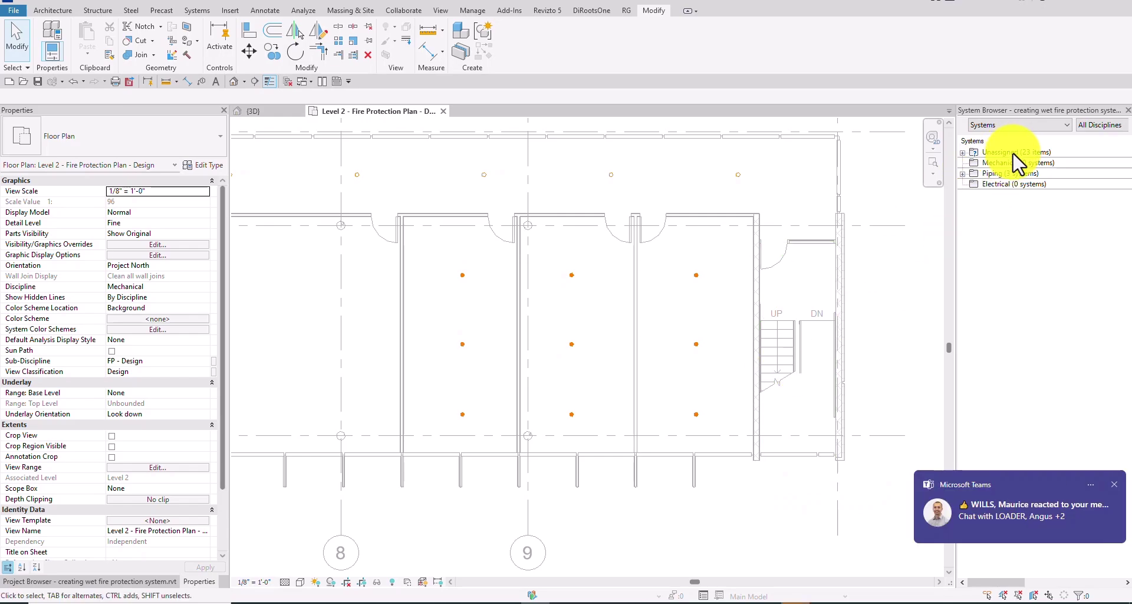
left_click(1113, 485)
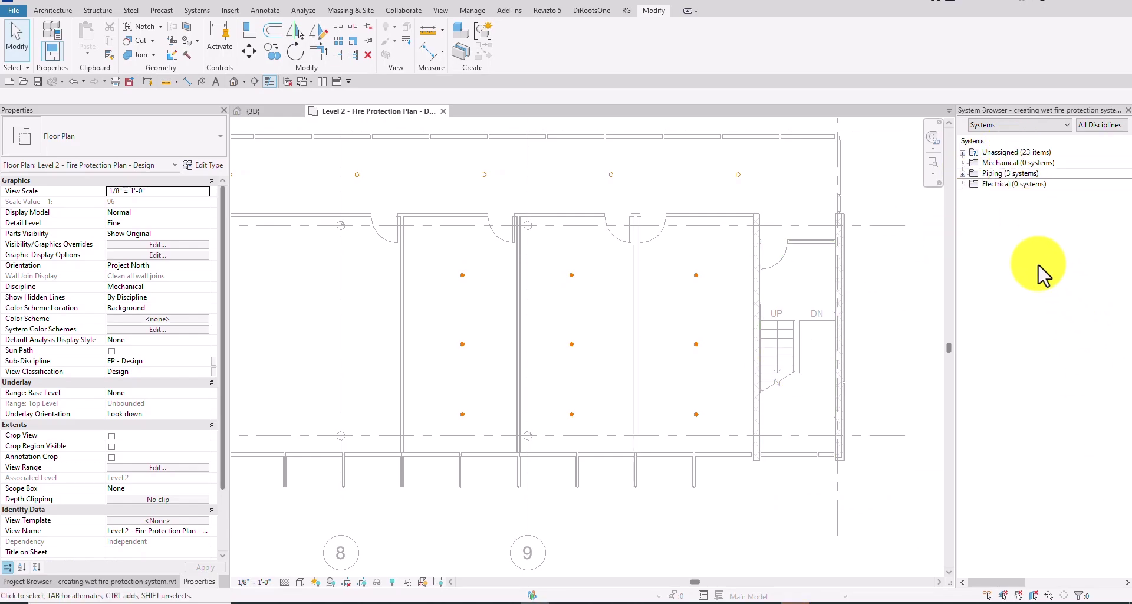
left_click(1000, 154)
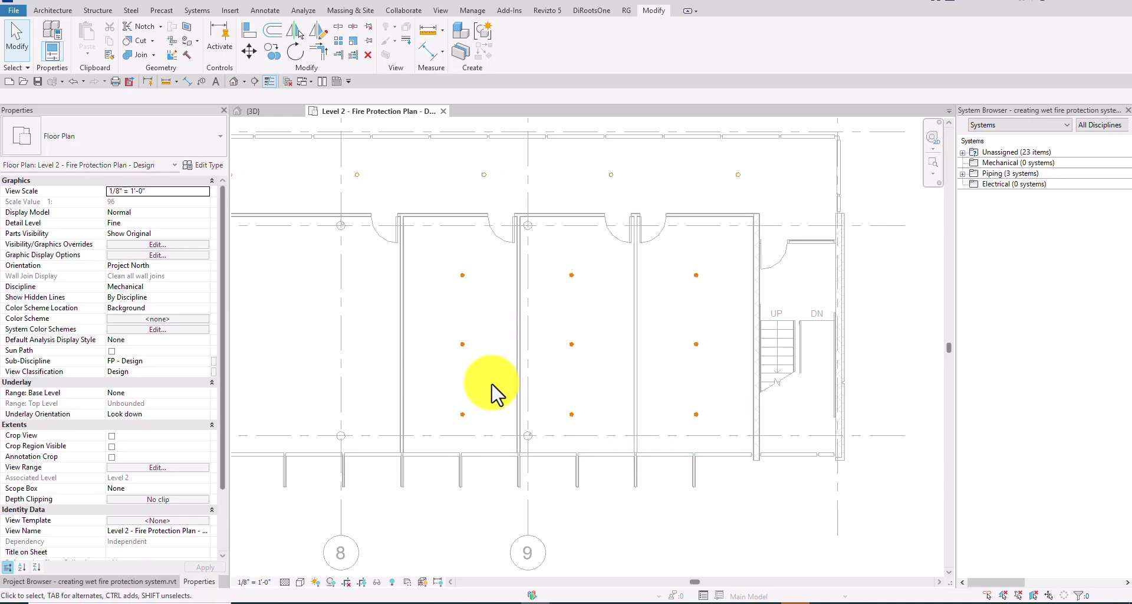
left_click(1006, 154)
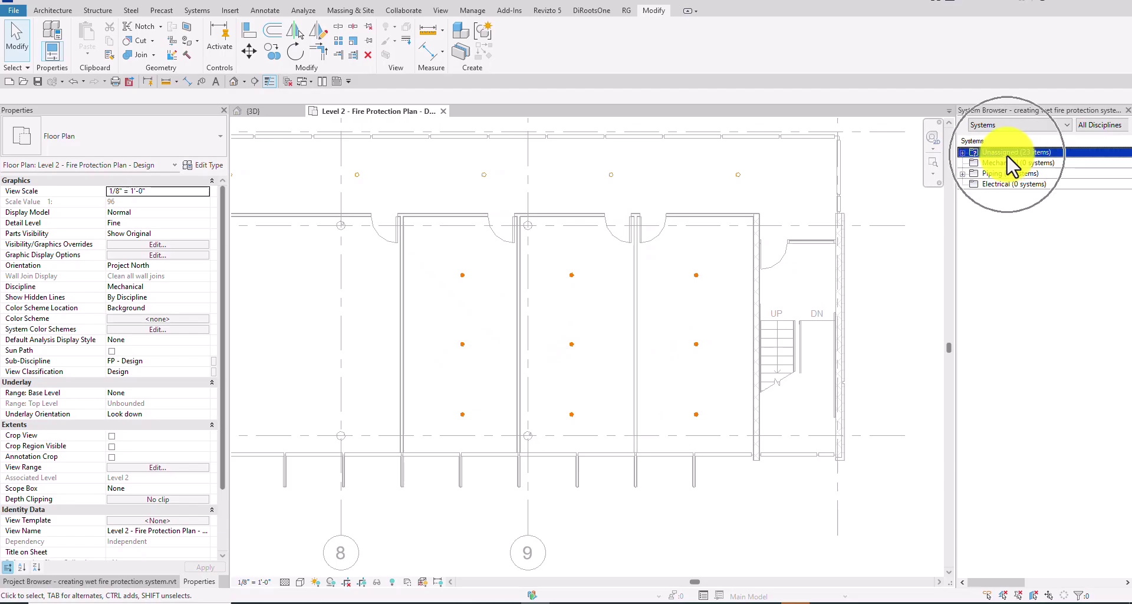
left_click(697, 277)
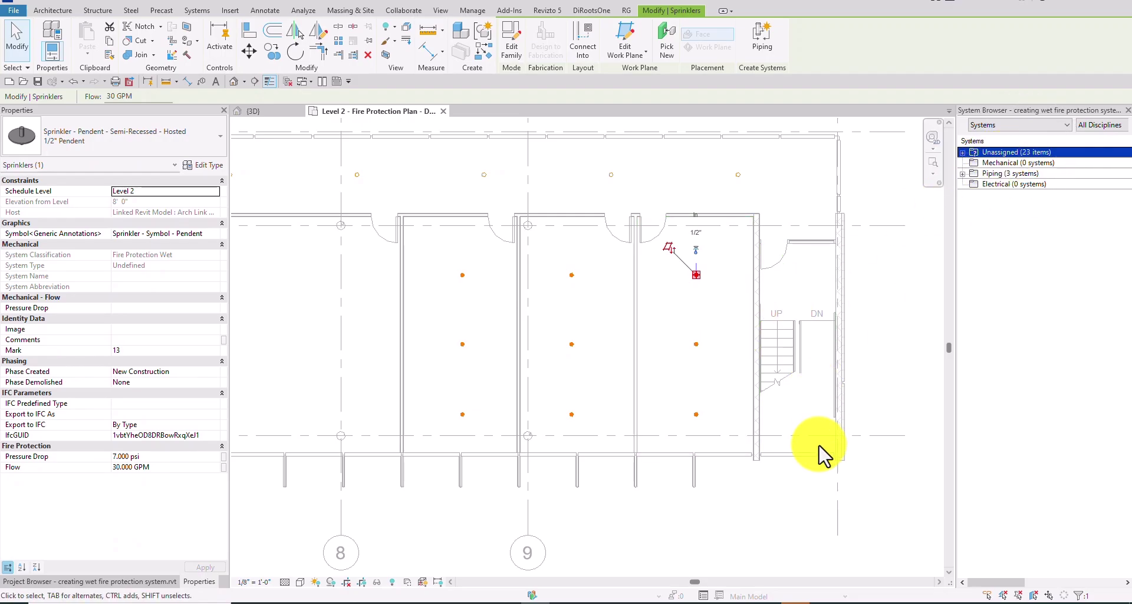
left_click(896, 503)
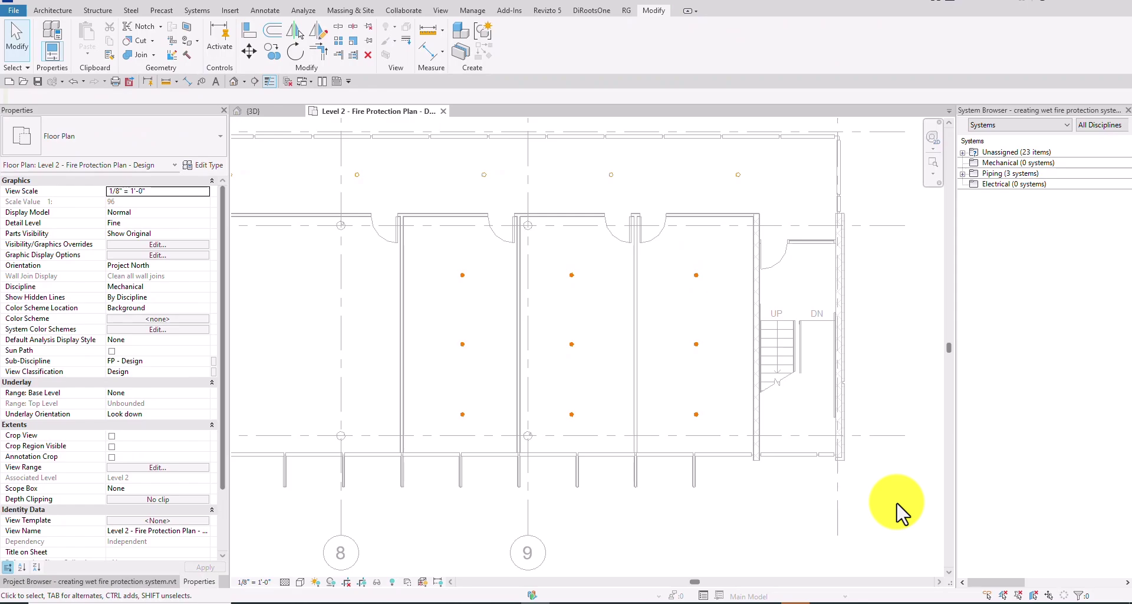
left_click(610, 176)
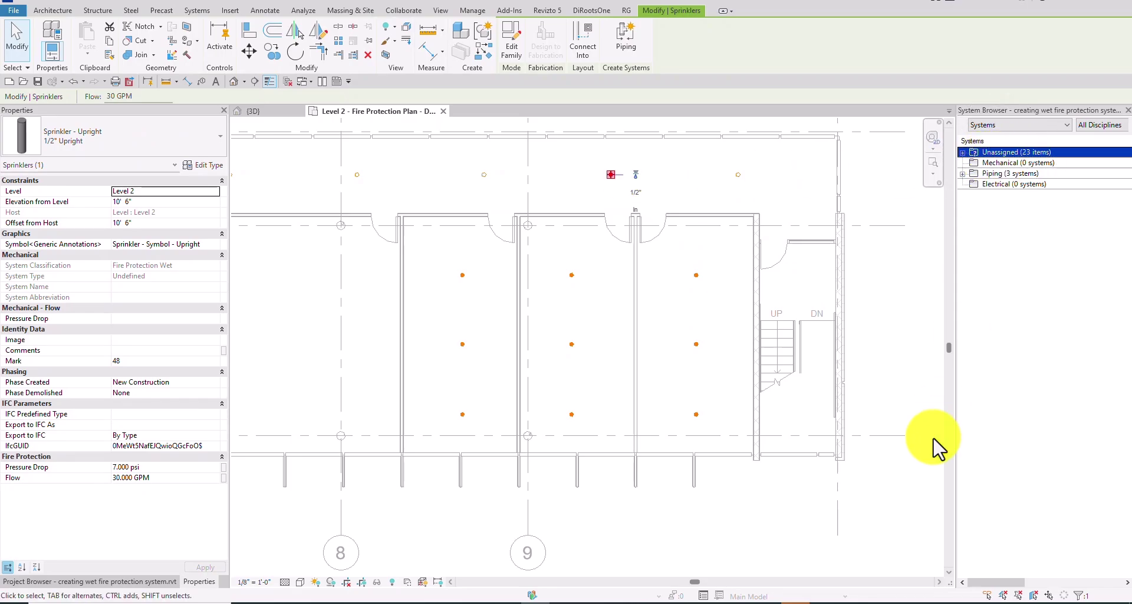
left_click(890, 530)
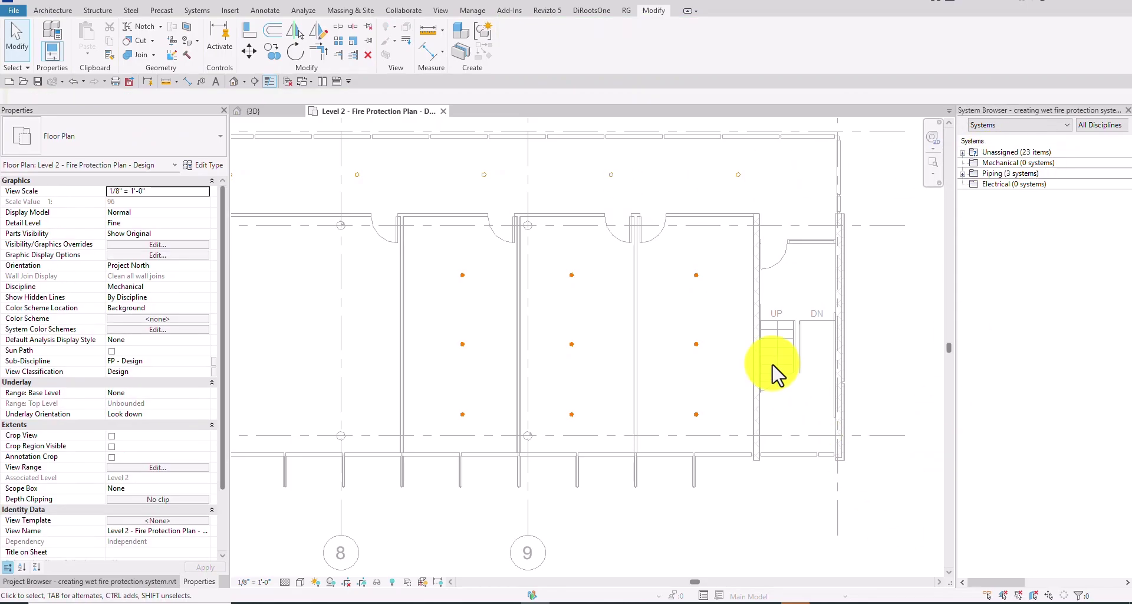
left_click(572, 275)
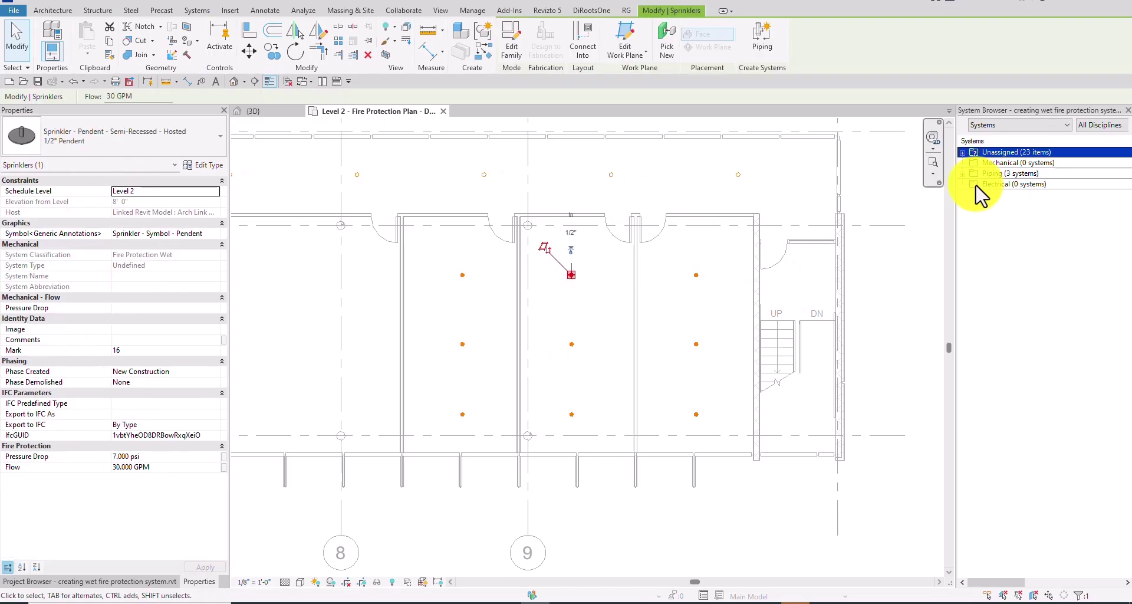
left_click(963, 152)
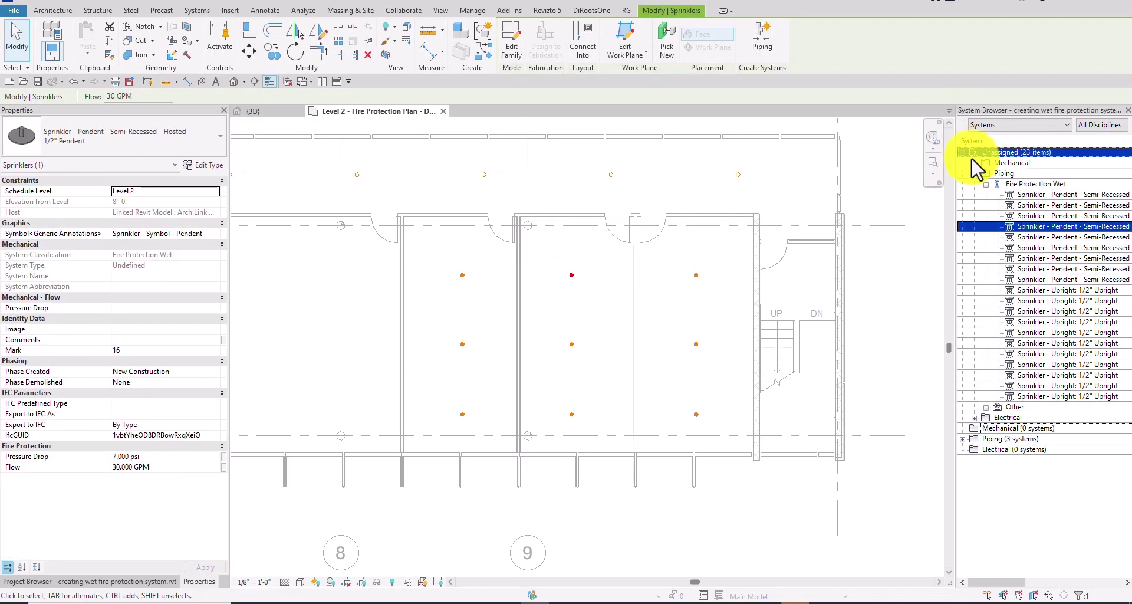
left_click(973, 173)
left_click(974, 174)
left_click(1003, 171)
left_click(1038, 183)
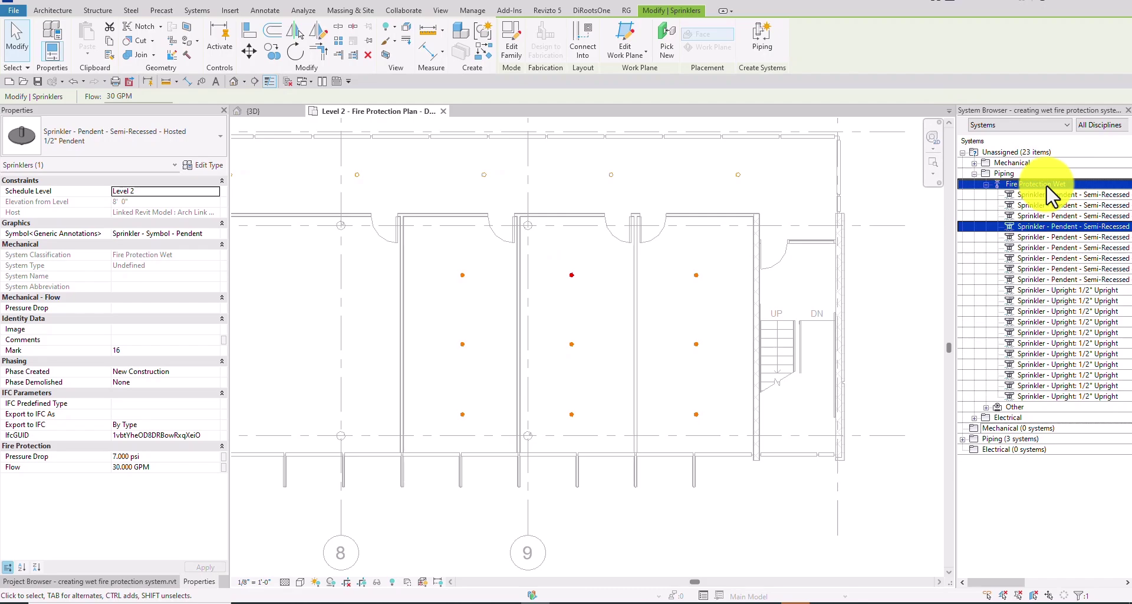
left_click(698, 283)
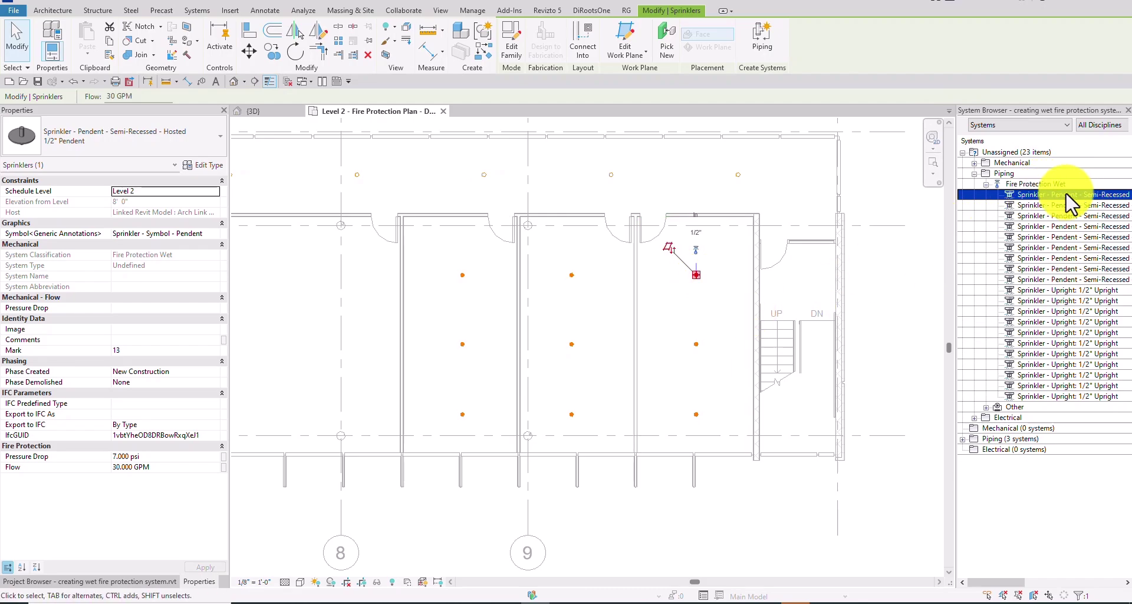
left_click(696, 345)
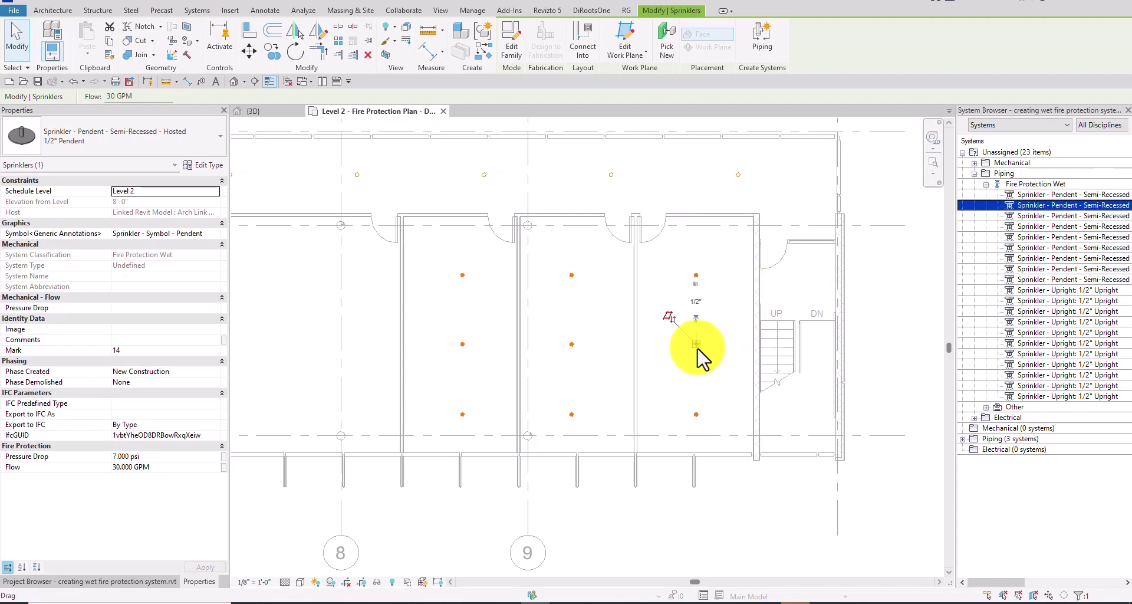
left_click(738, 175)
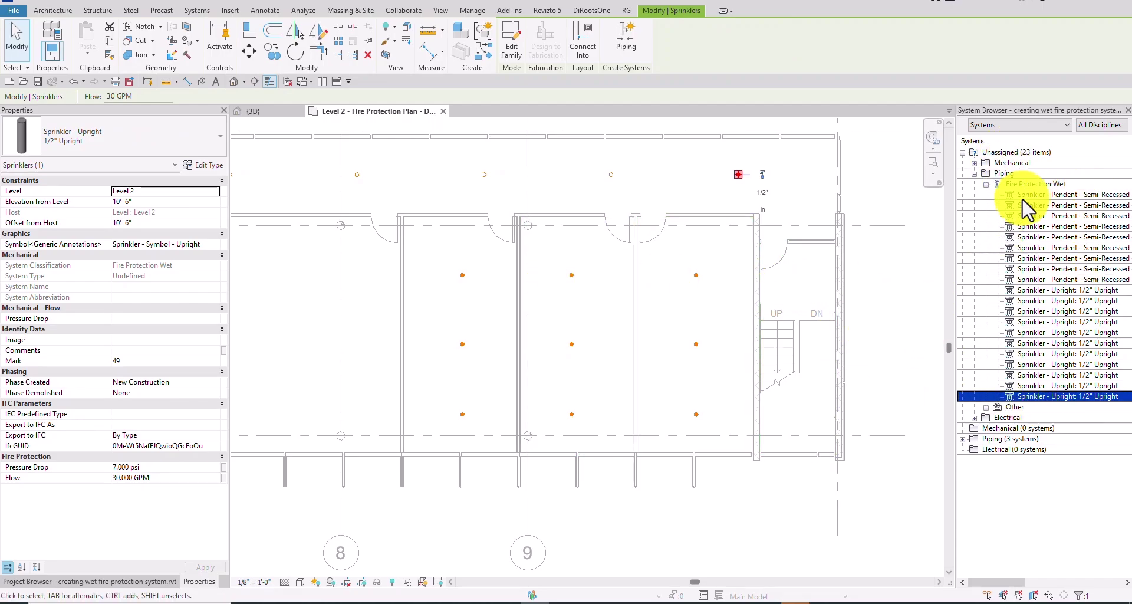
left_click(883, 514)
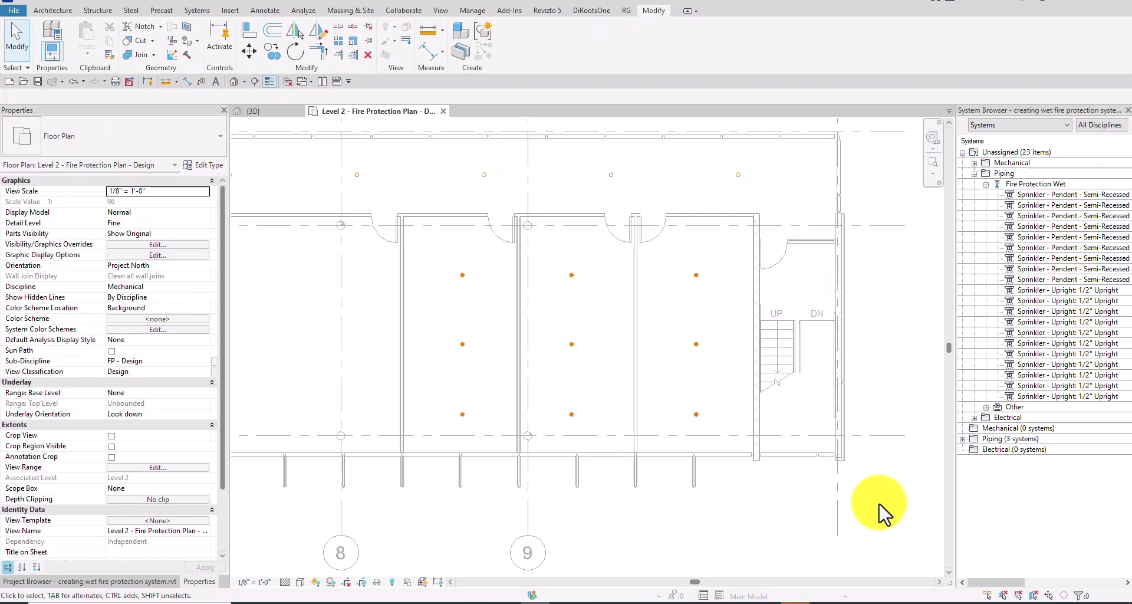
left_click(1002, 438)
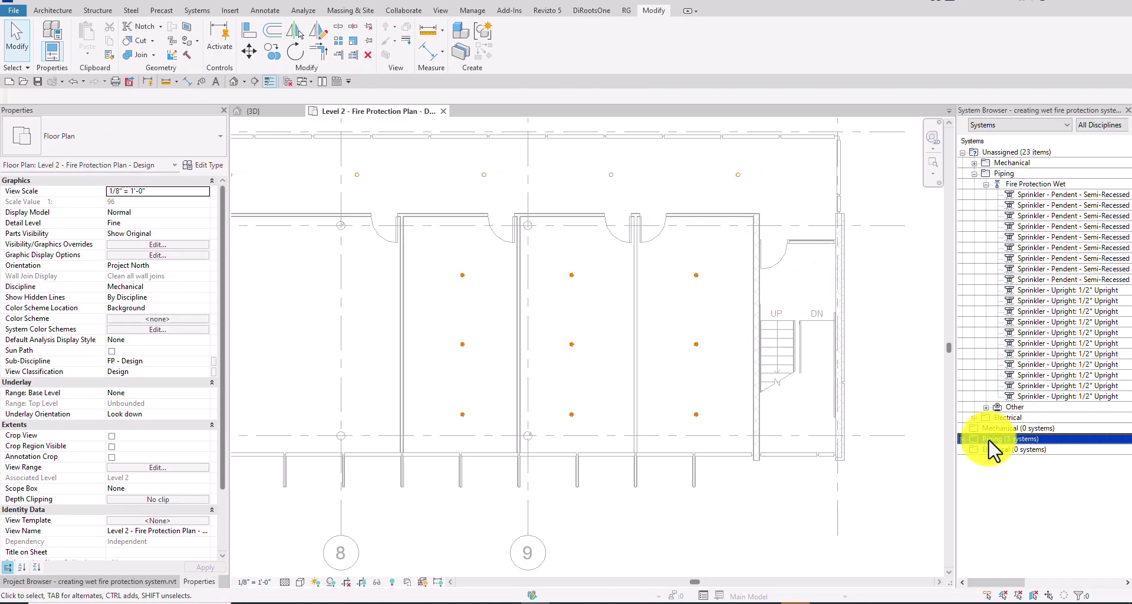
key("Escape")
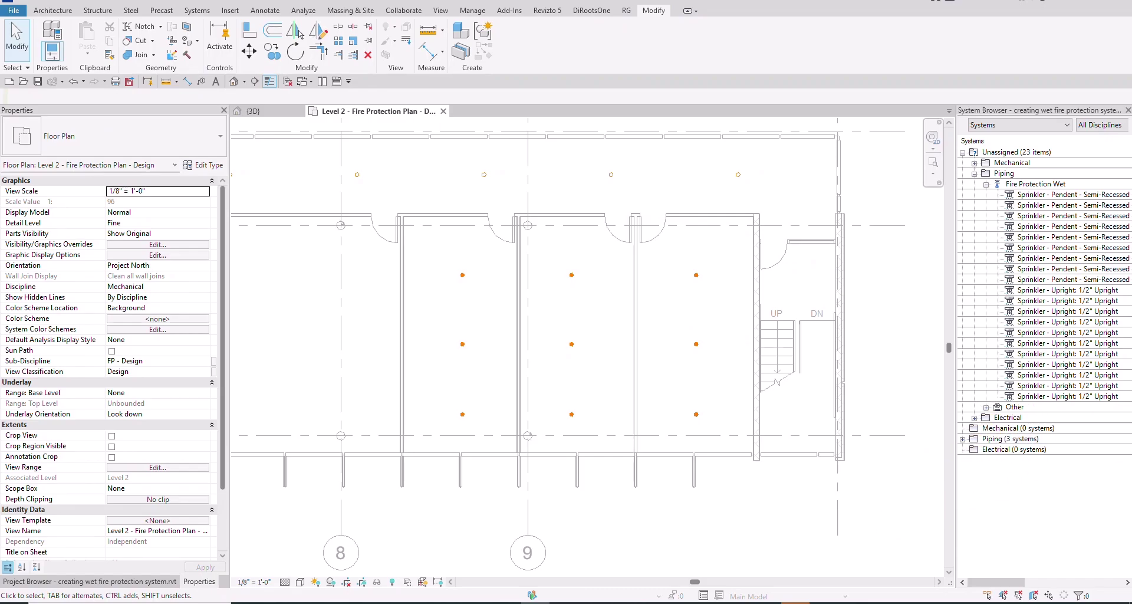
left_click(975, 365)
left_click(405, 518)
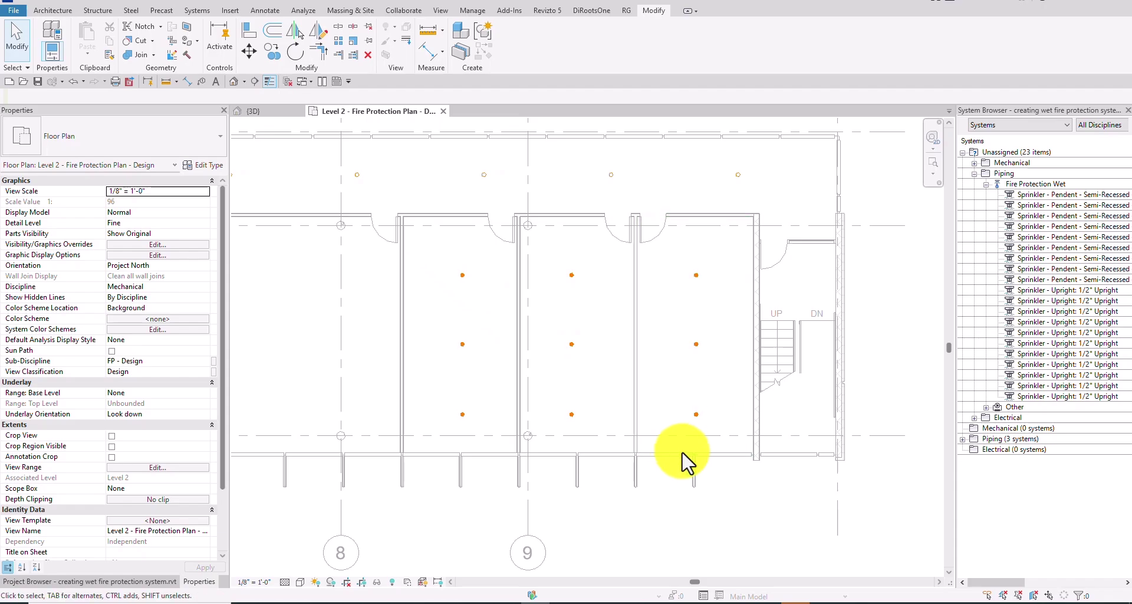
left_click_drag(576, 394, 741, 260)
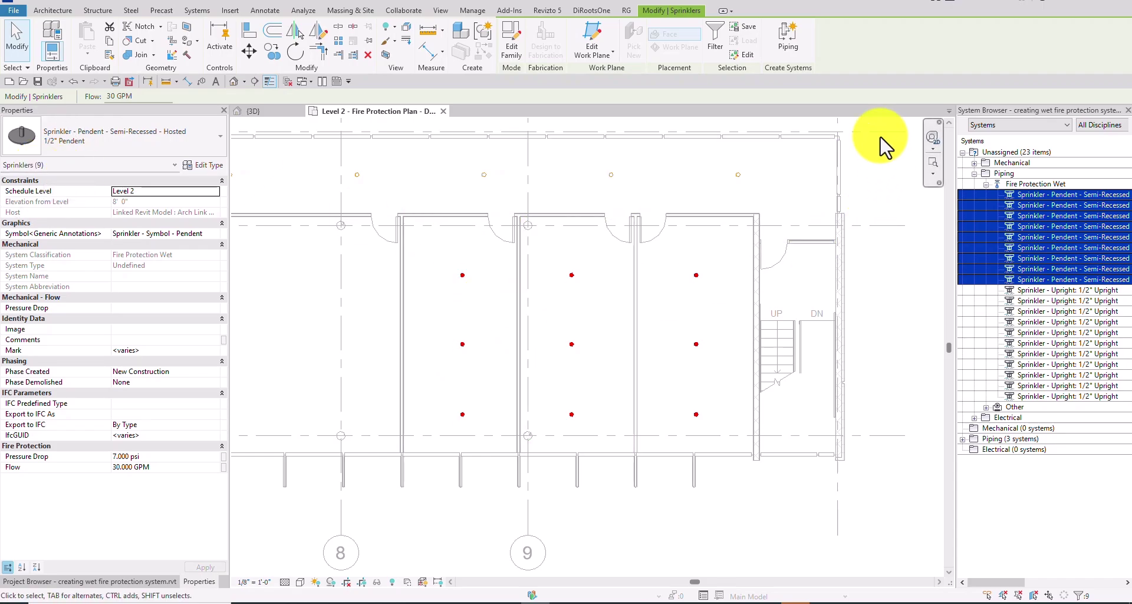
Step: Create a Fire Protection Wet piping system from the selected sprinklers, named FP Wet_Zone2
left_click(782, 71)
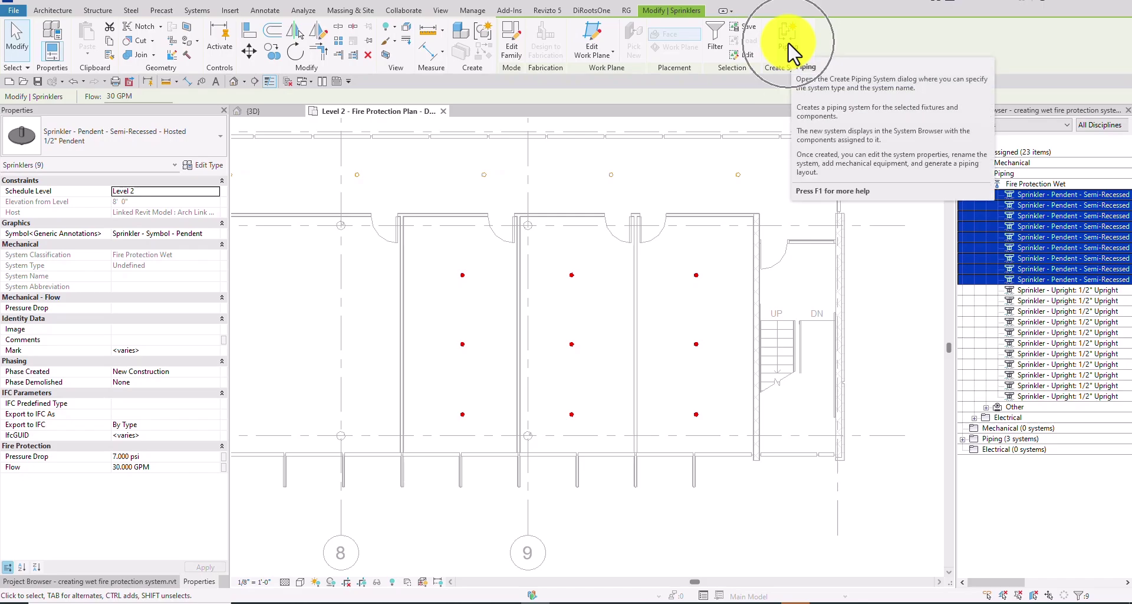
left_click(788, 45)
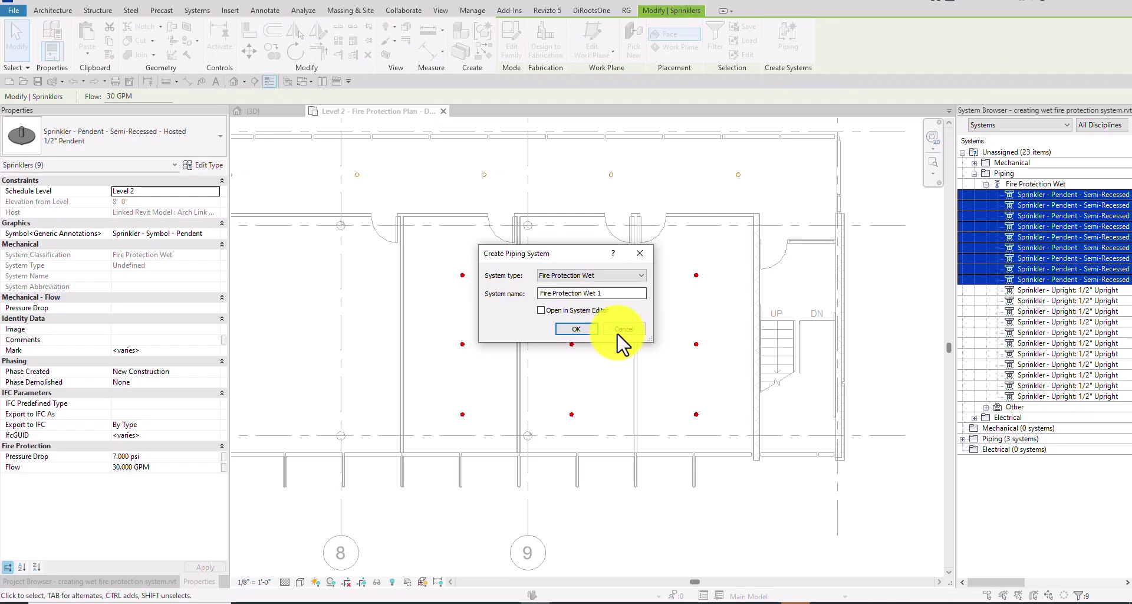
left_click(590, 277)
left_click(588, 285)
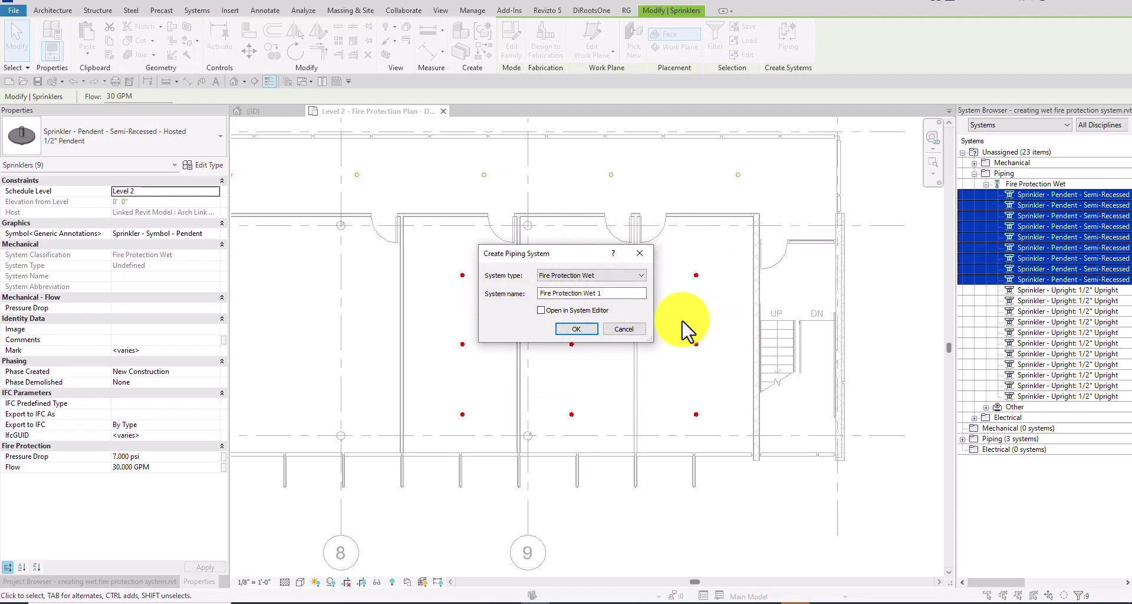
left_click_drag(606, 293, 518, 299)
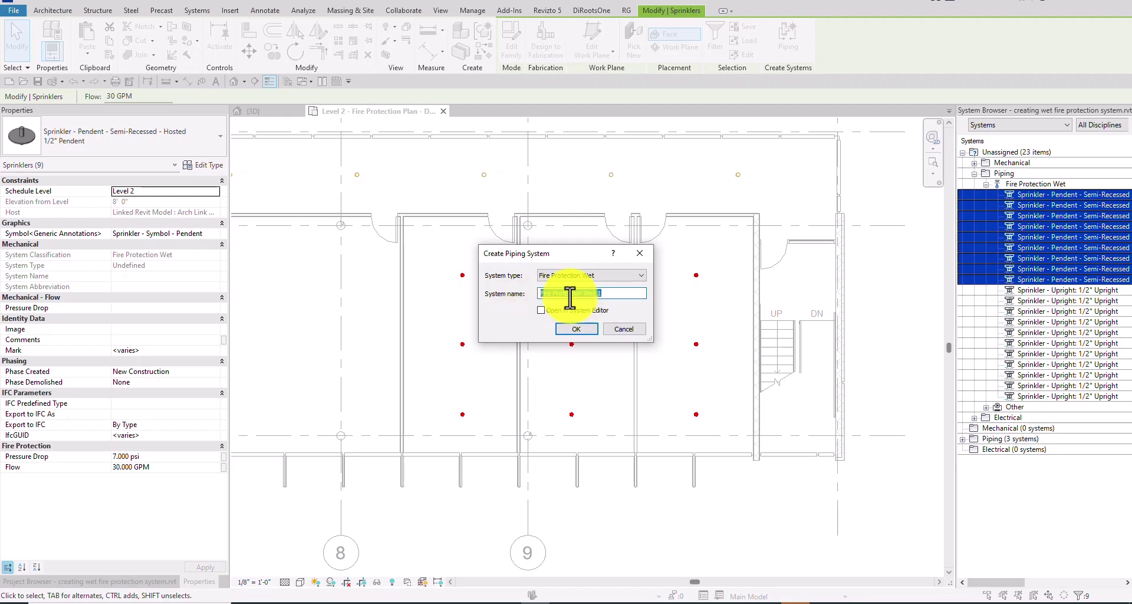
type("f")
key("BackSpace")
type("FP")
key("Caps_Lock")
type("Wet_Zone2")
left_click(580, 330)
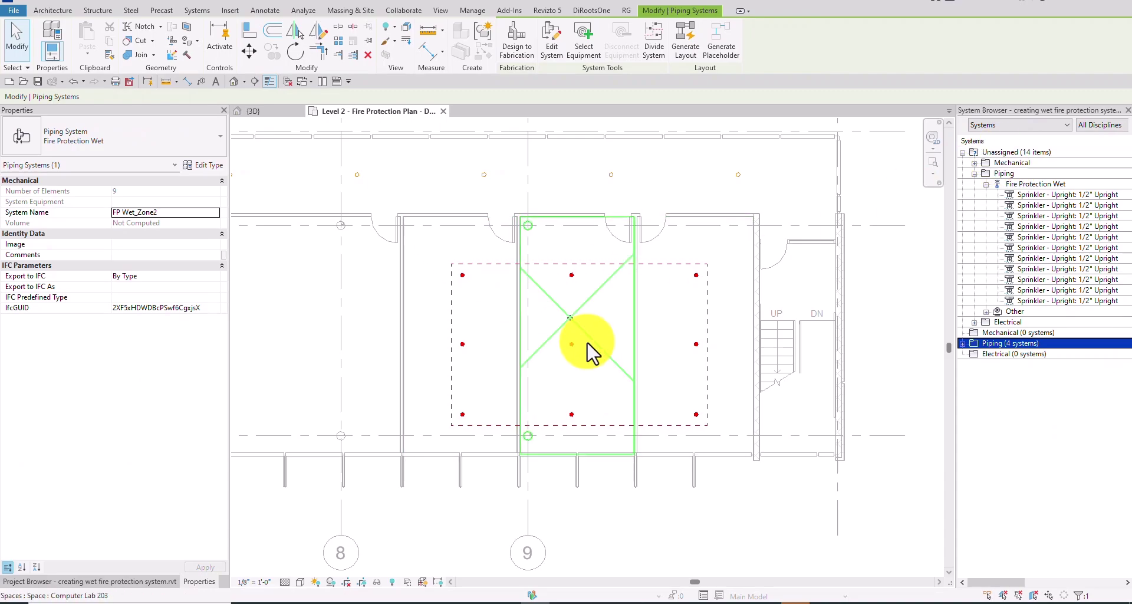
Step: Expand Piping > Fire Protection Wet > FP Wet_Zone2 in the System Browser to list its nine sprinklers
left_click(1006, 152)
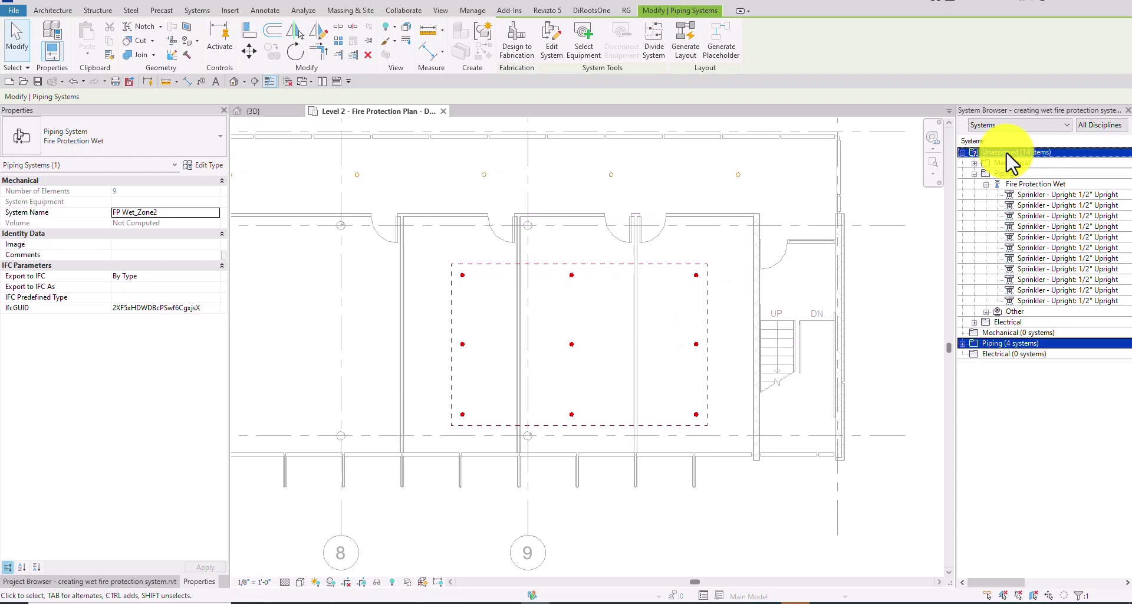
left_click(1052, 408)
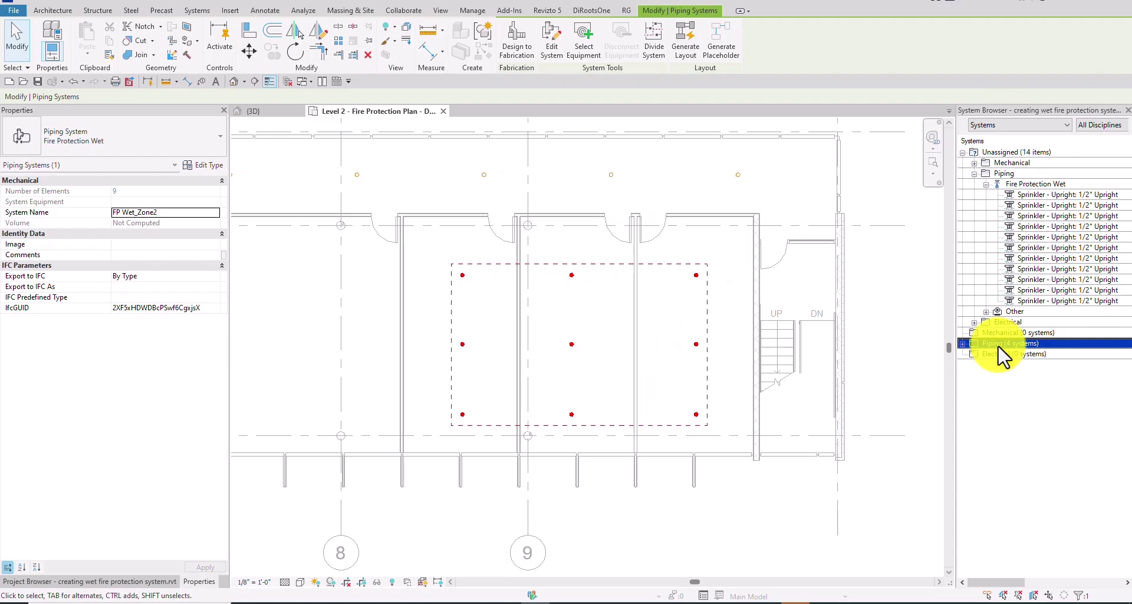
left_click(961, 343)
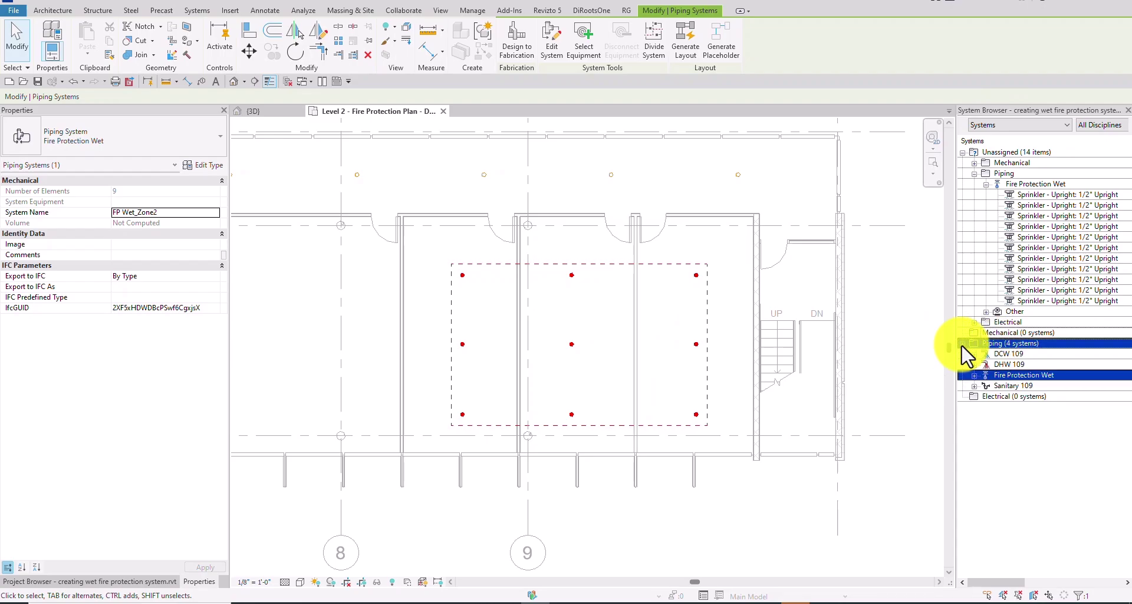
left_click(1018, 376)
left_click(974, 375)
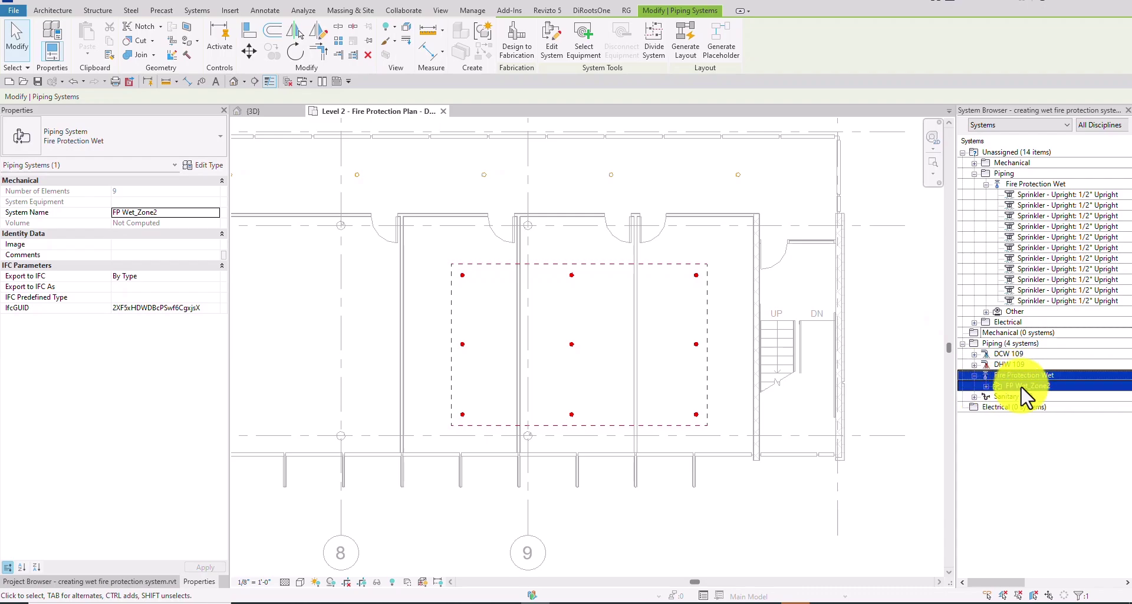
left_click(985, 386)
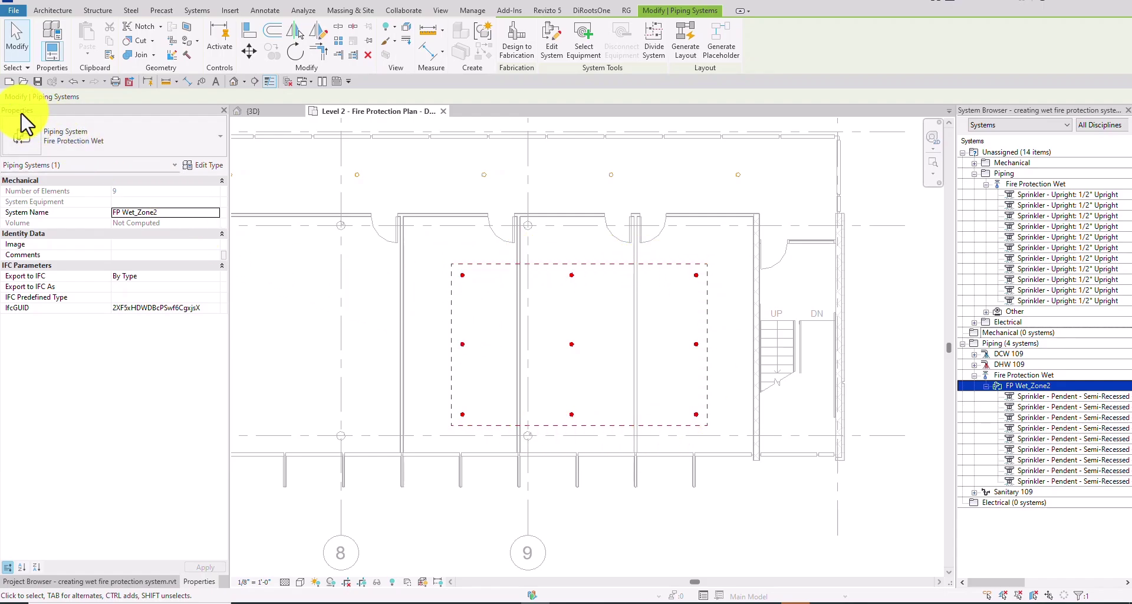
left_click(42, 196)
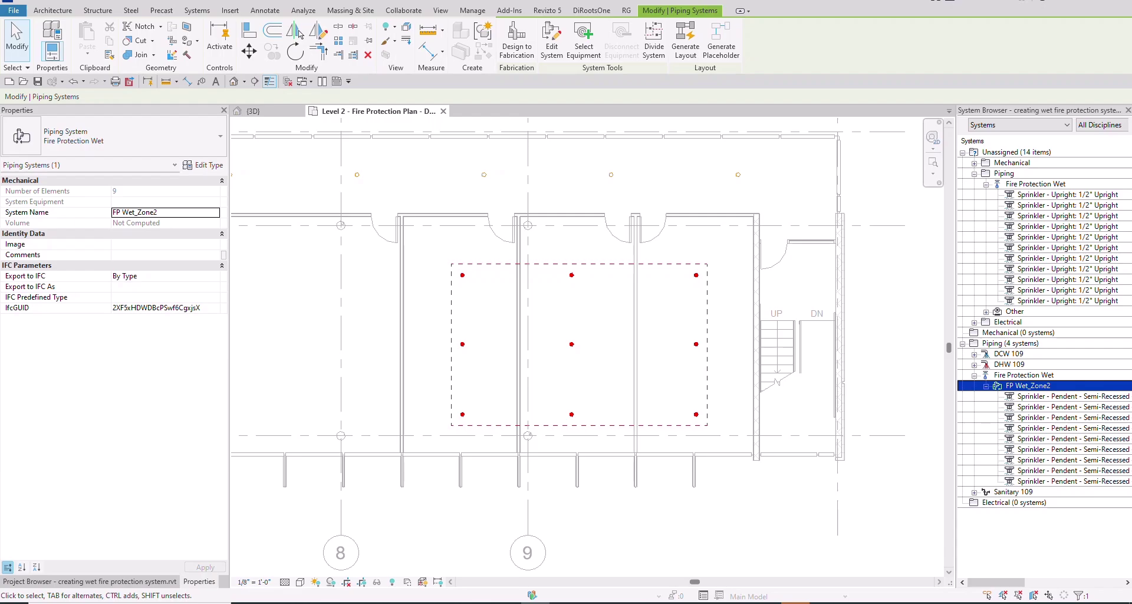
left_click(877, 508)
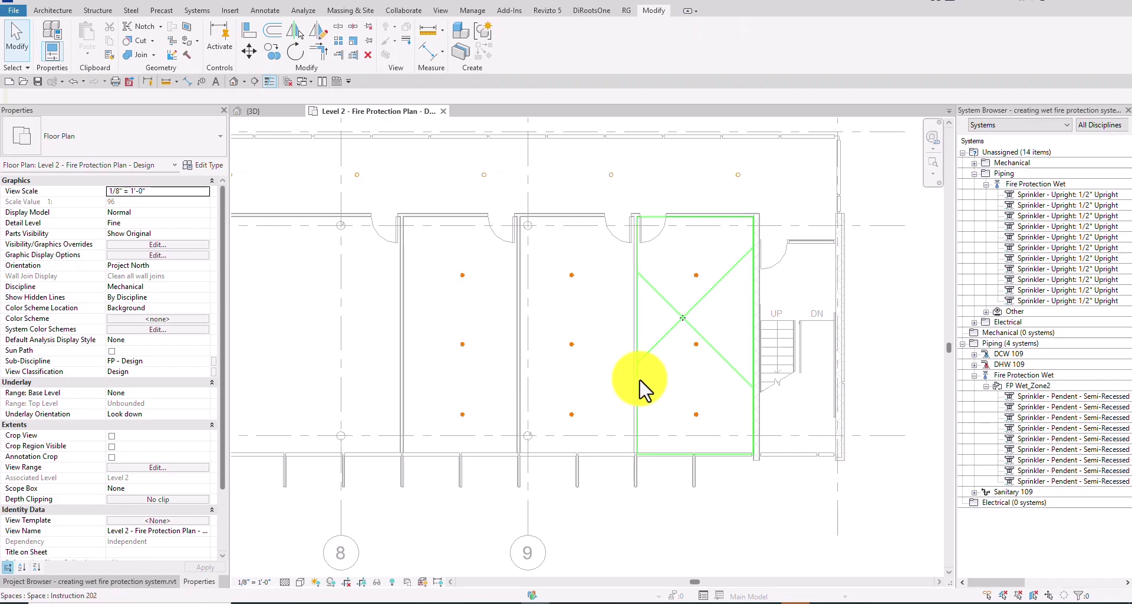
Step: Generate a pipe layout from a pendent sprinkler, yielding network solution 1 of 2 at 1/8"/12" slope
left_click(570, 277)
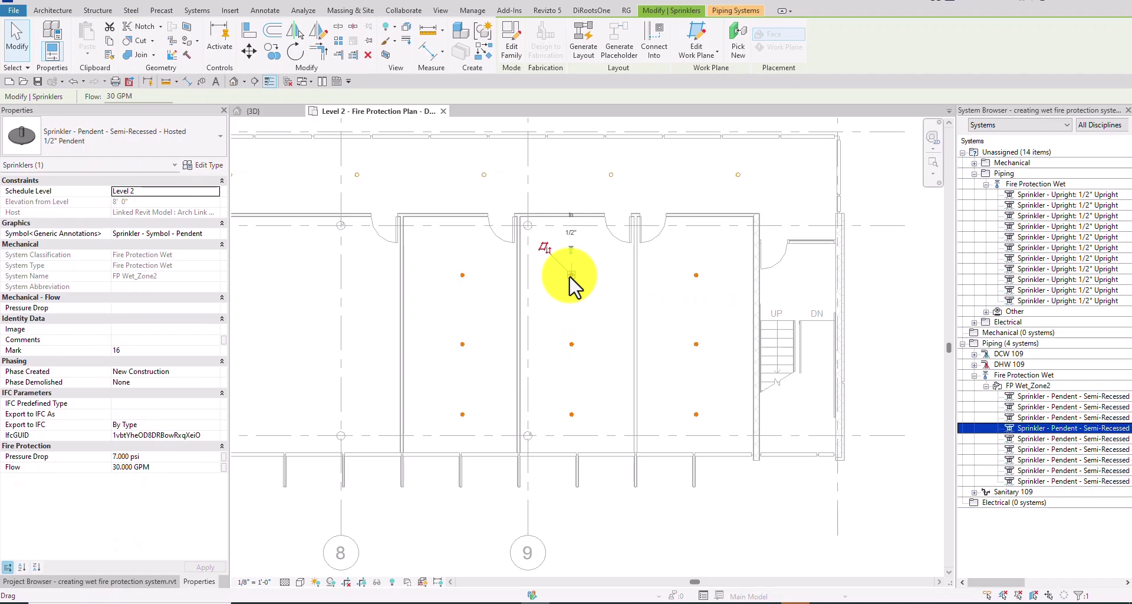
left_click(614, 69)
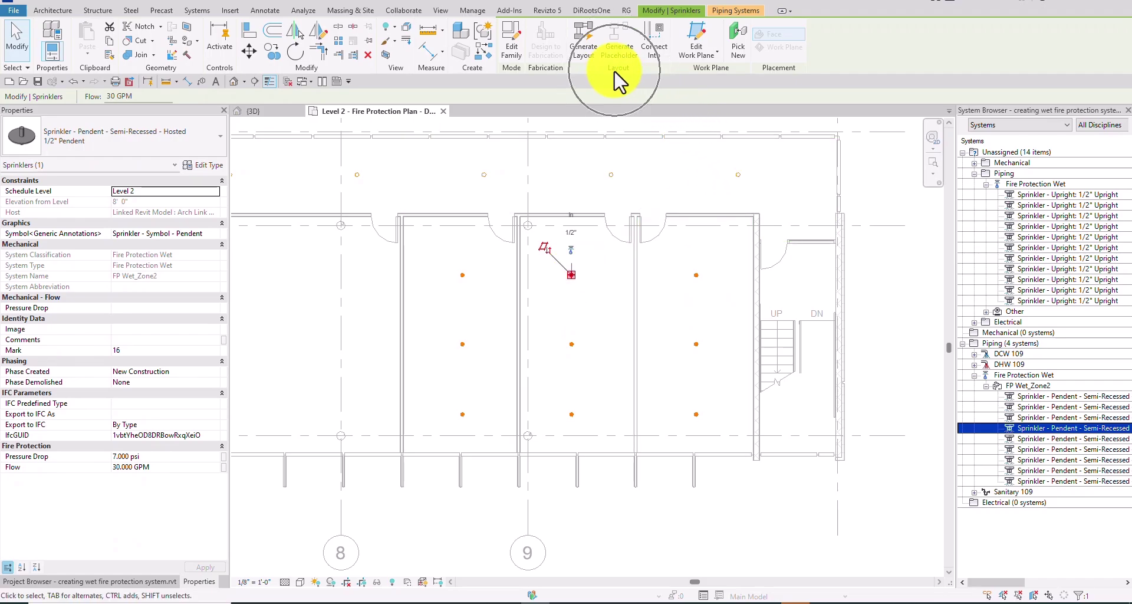
left_click(595, 46)
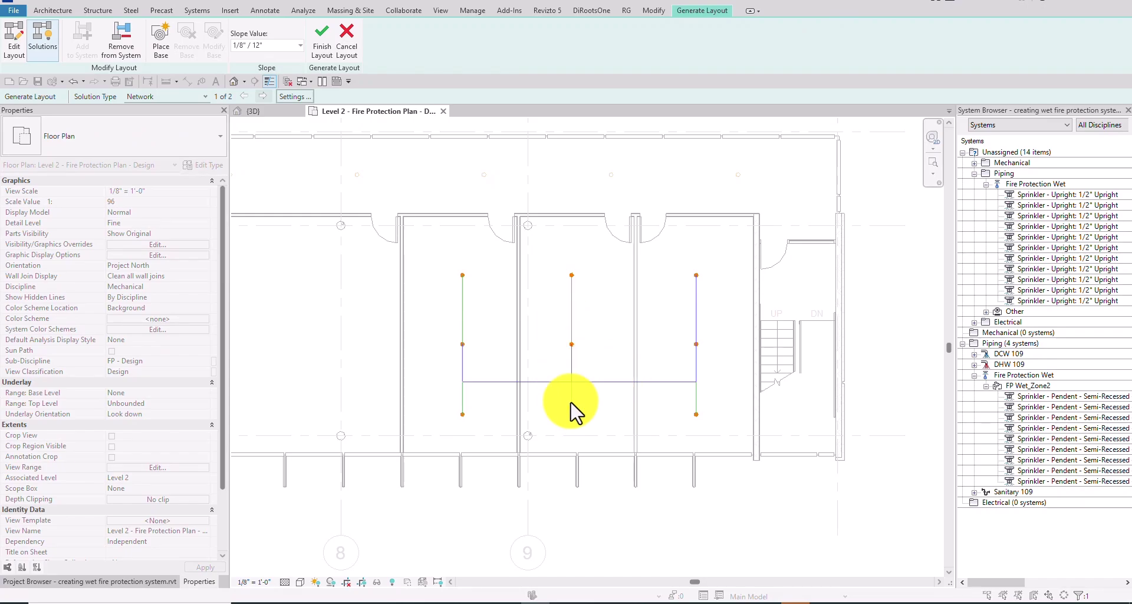
scroll(576, 412, "up", 2)
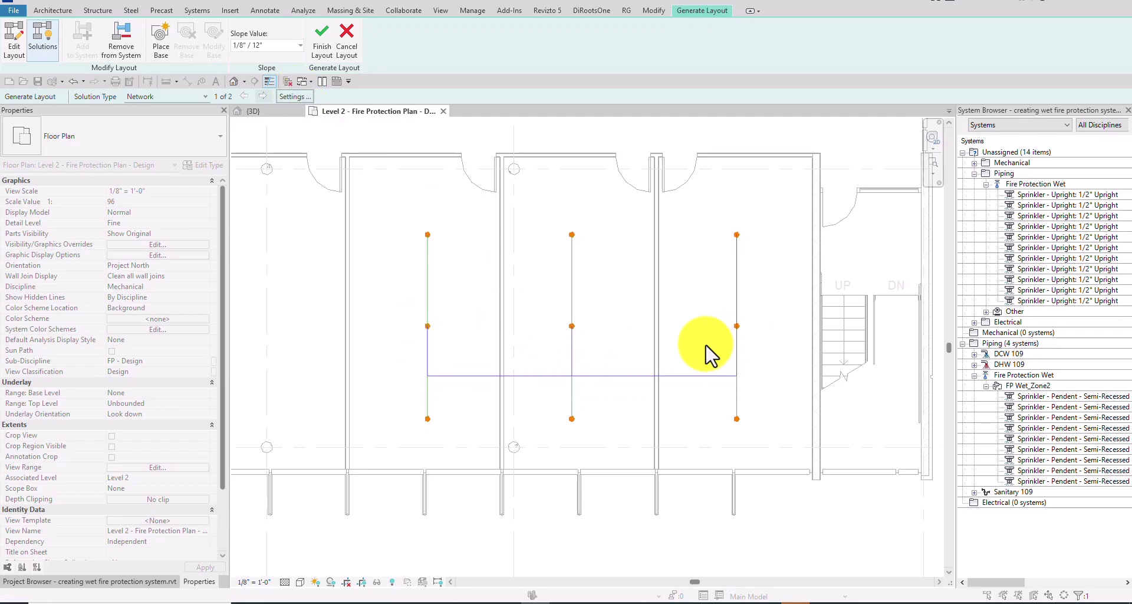
Step: Set both main and branch pipes to the Fire Protection - Wet type in Pipe Conversion Settings
left_click(296, 97)
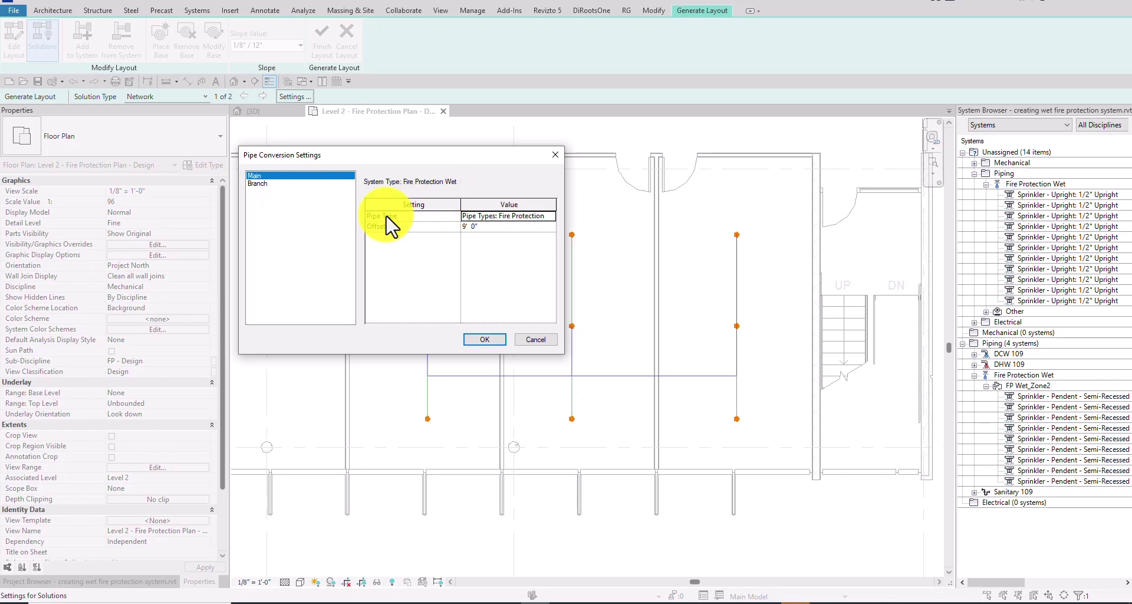
left_click(540, 217)
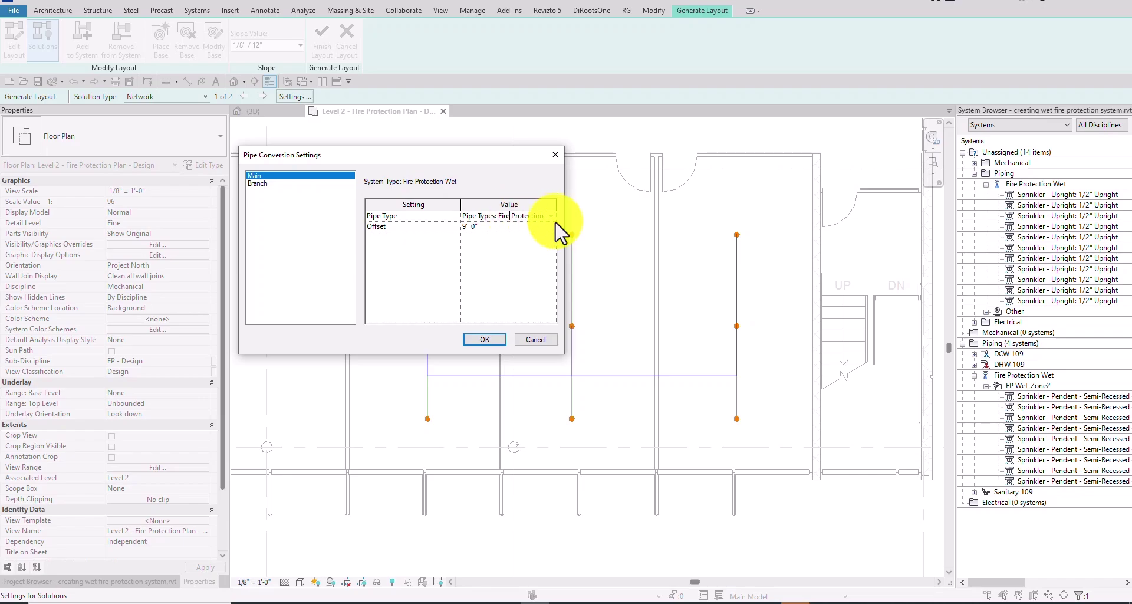
left_click(551, 216)
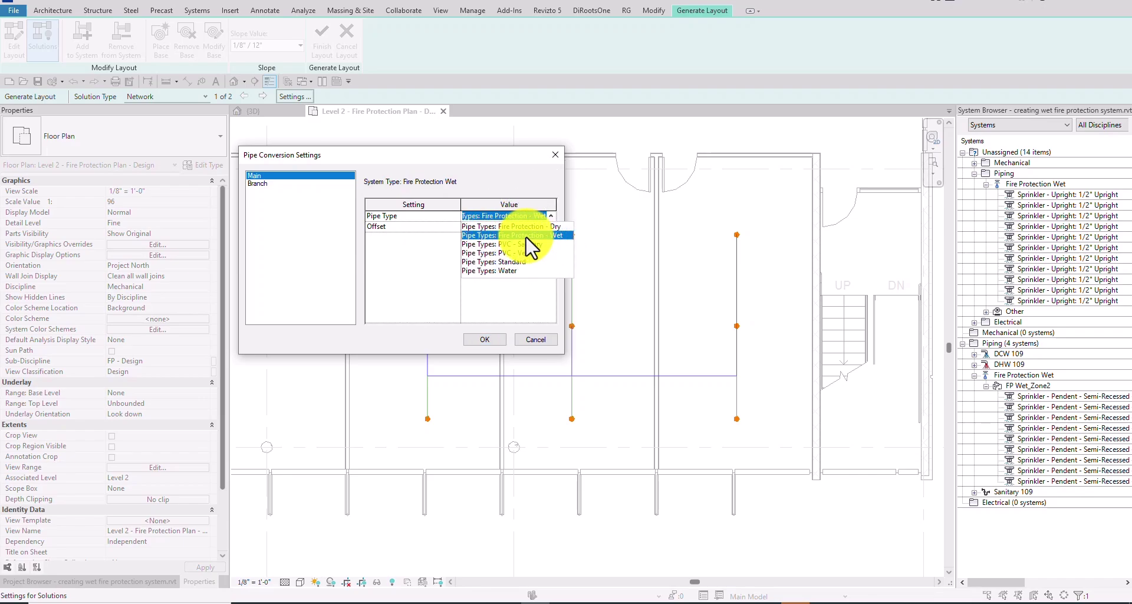
left_click(550, 235)
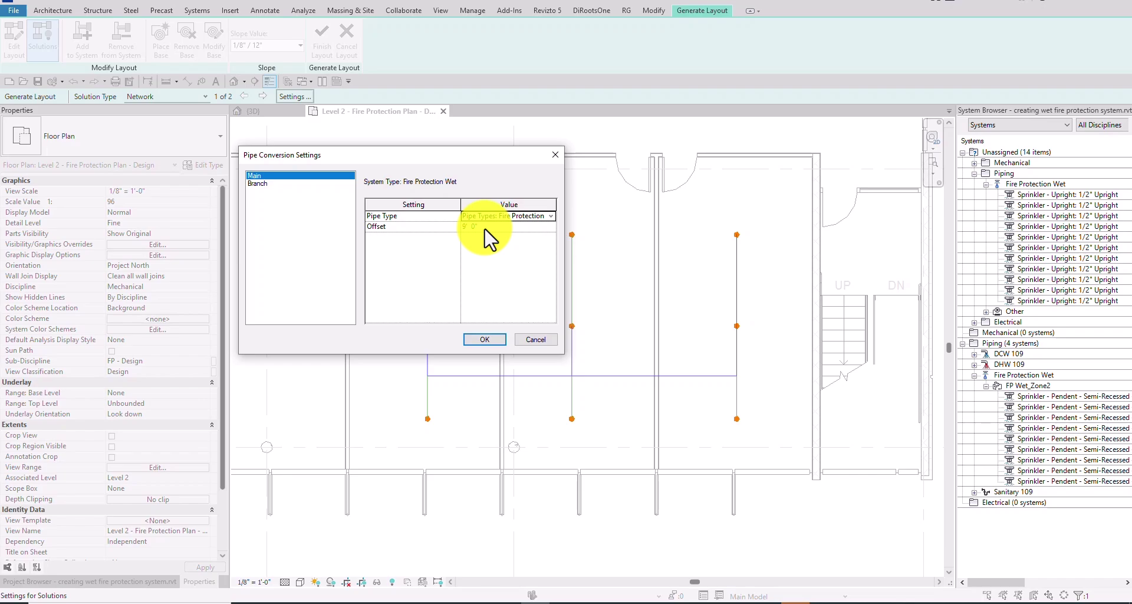
left_click(258, 183)
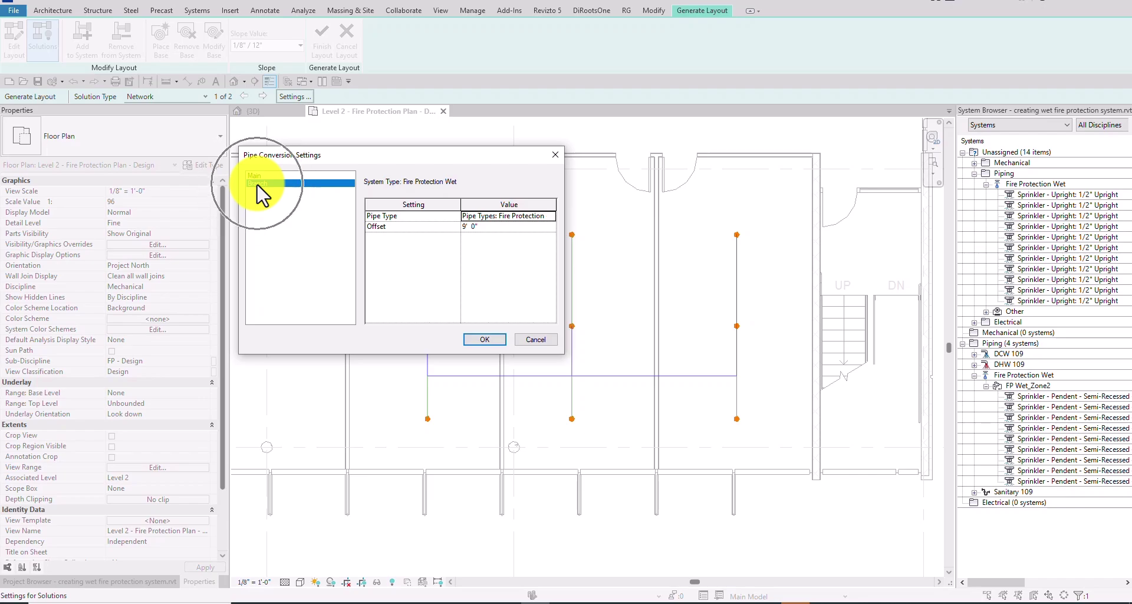
left_click(484, 216)
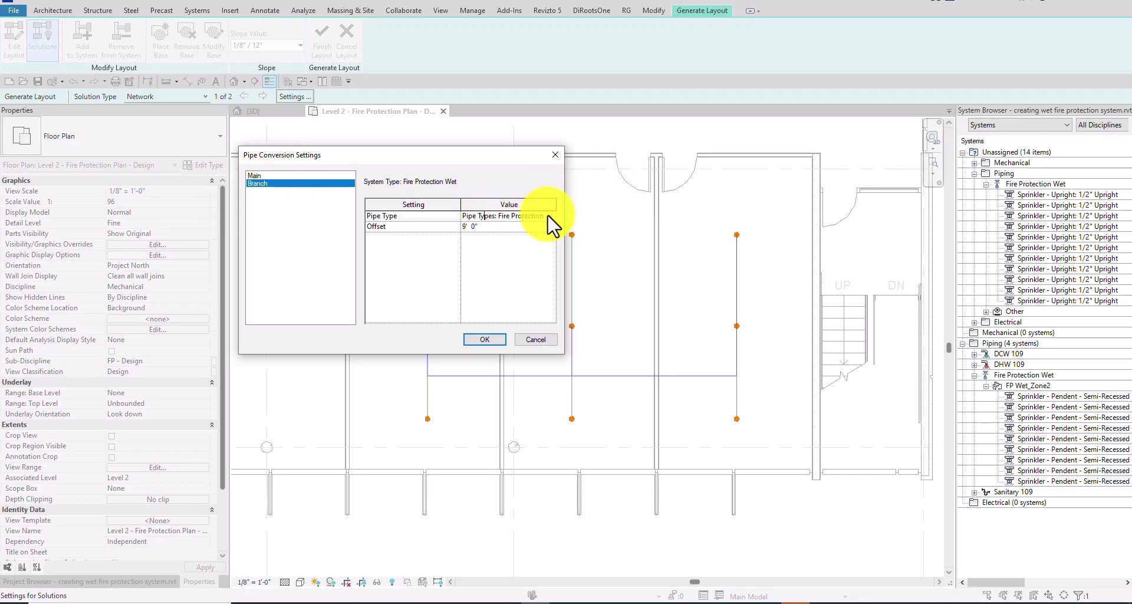
left_click(549, 216)
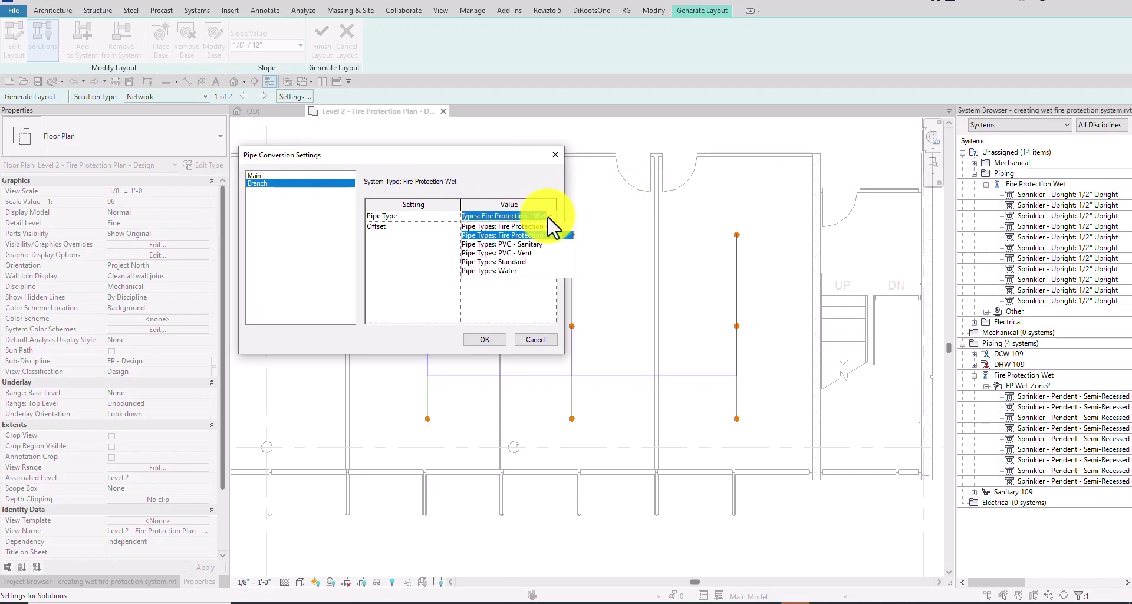
left_click(518, 235)
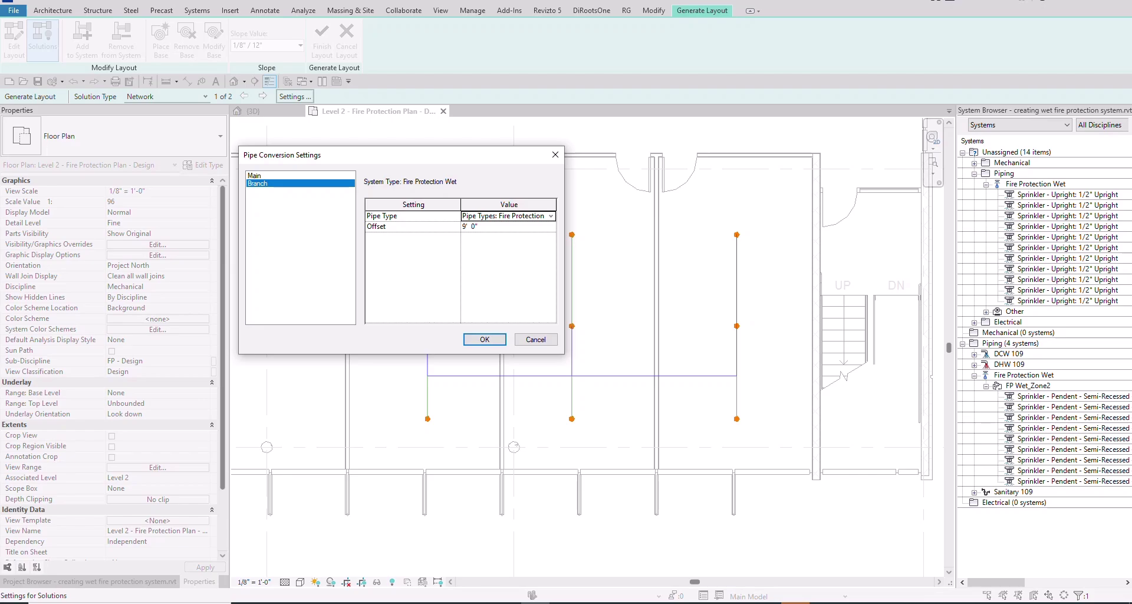
Step: Accept the pipe conversion settings and start placing a supply base near the stairs
left_click(487, 341)
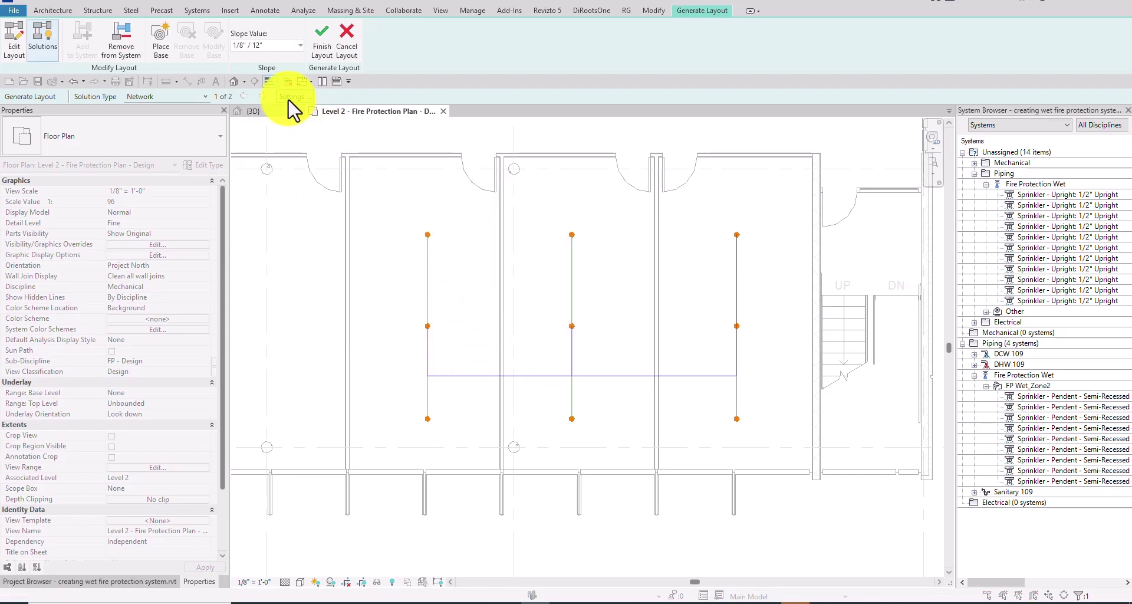
left_click(160, 48)
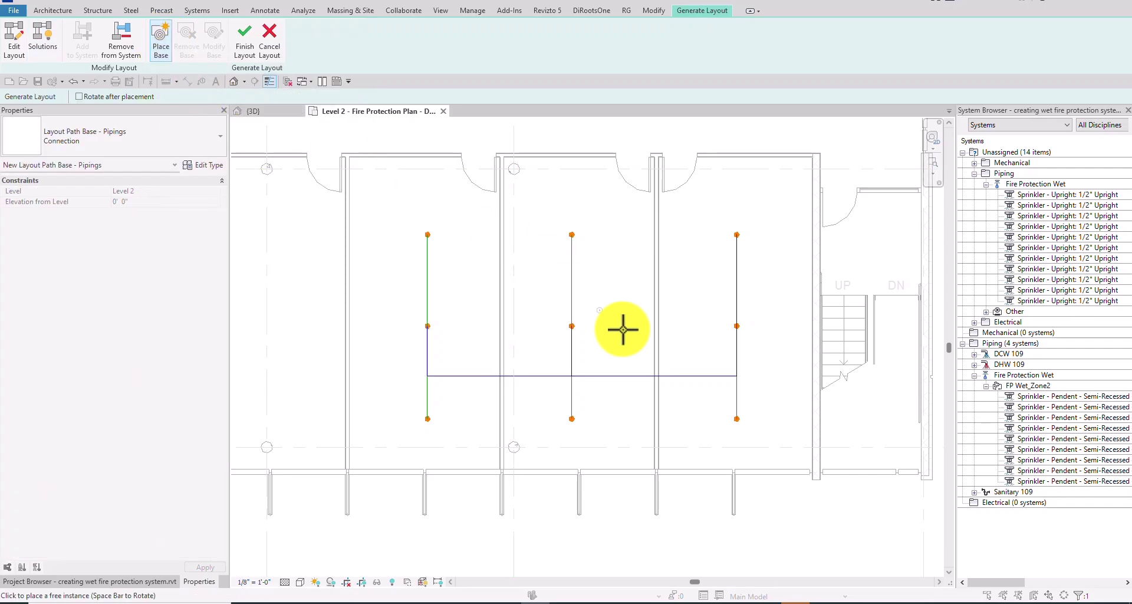
scroll(625, 312, "down", 1)
scroll(701, 289, "up", 5)
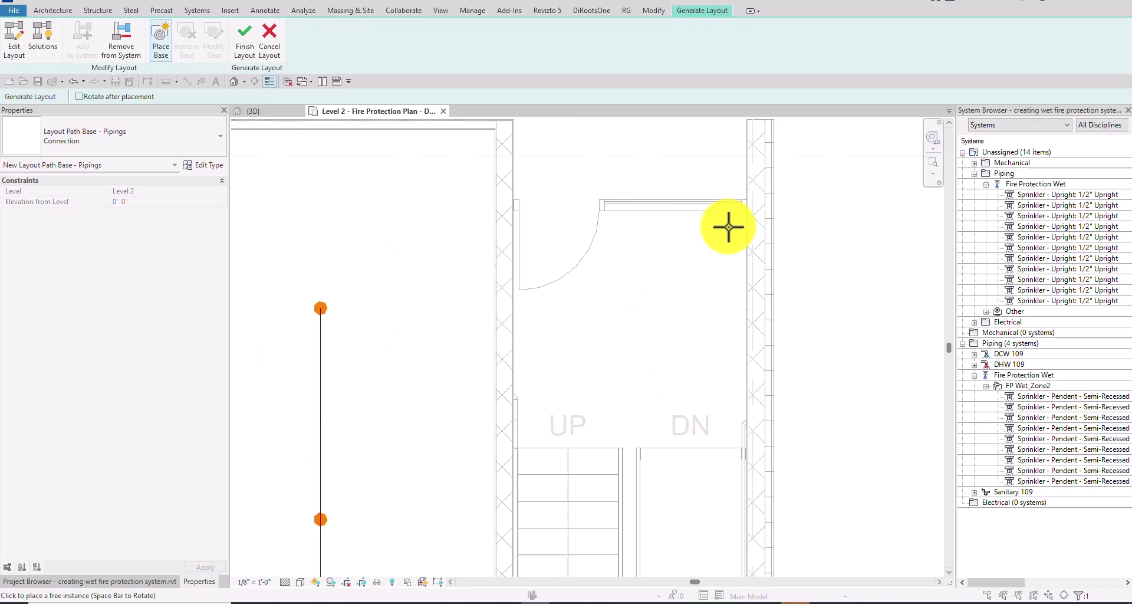
Step: Place the base by the stairwell door and give it Diameter 2" and Offset -12' 0"
left_click(728, 227)
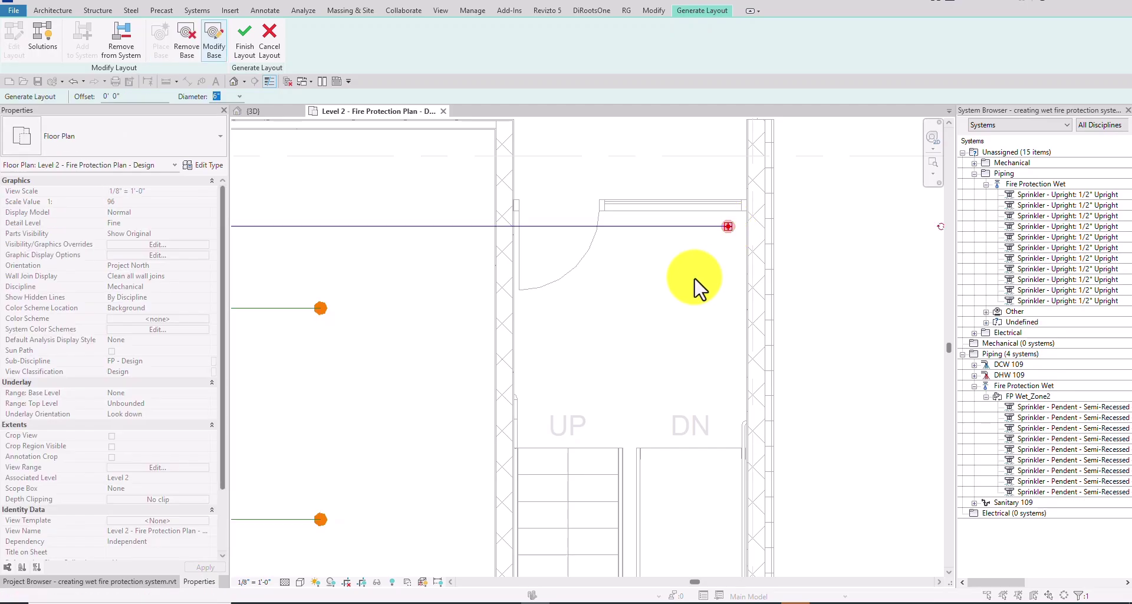
left_click(227, 96)
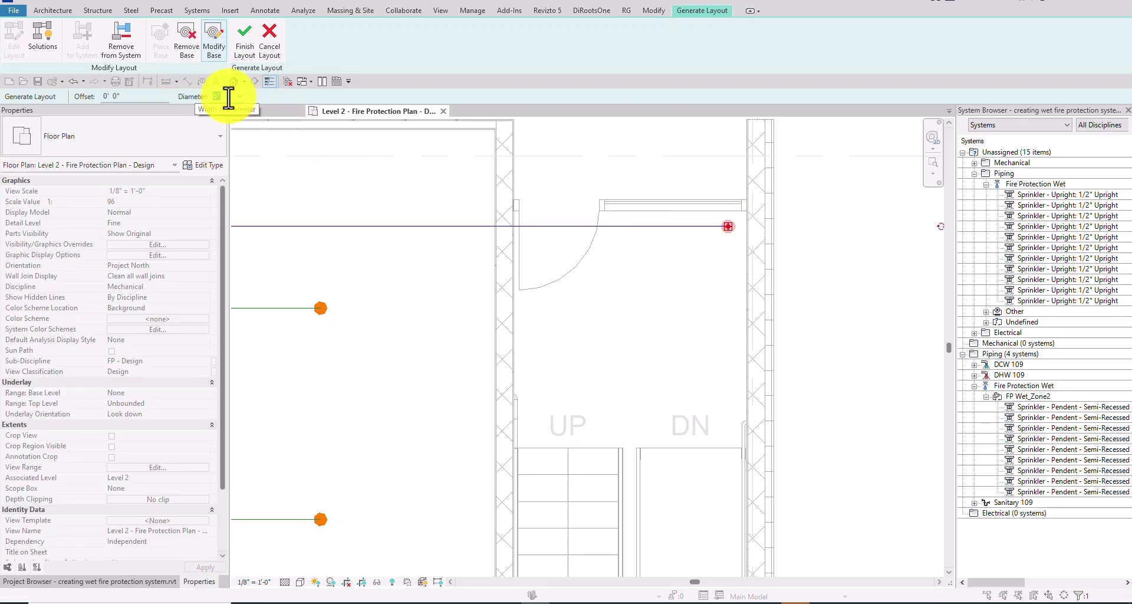
left_click(239, 97)
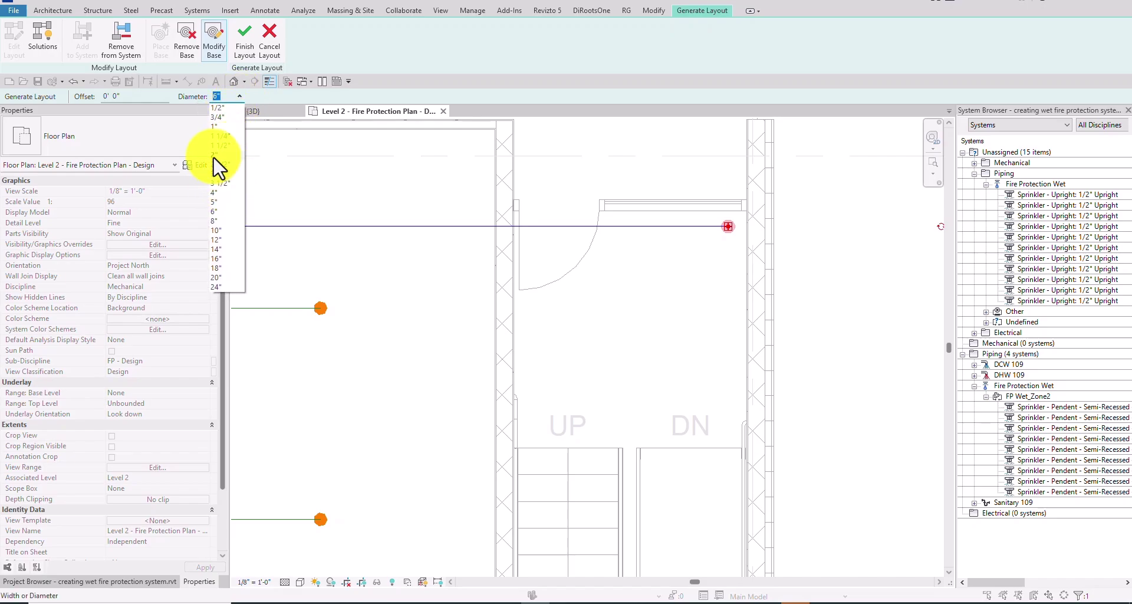
left_click(214, 155)
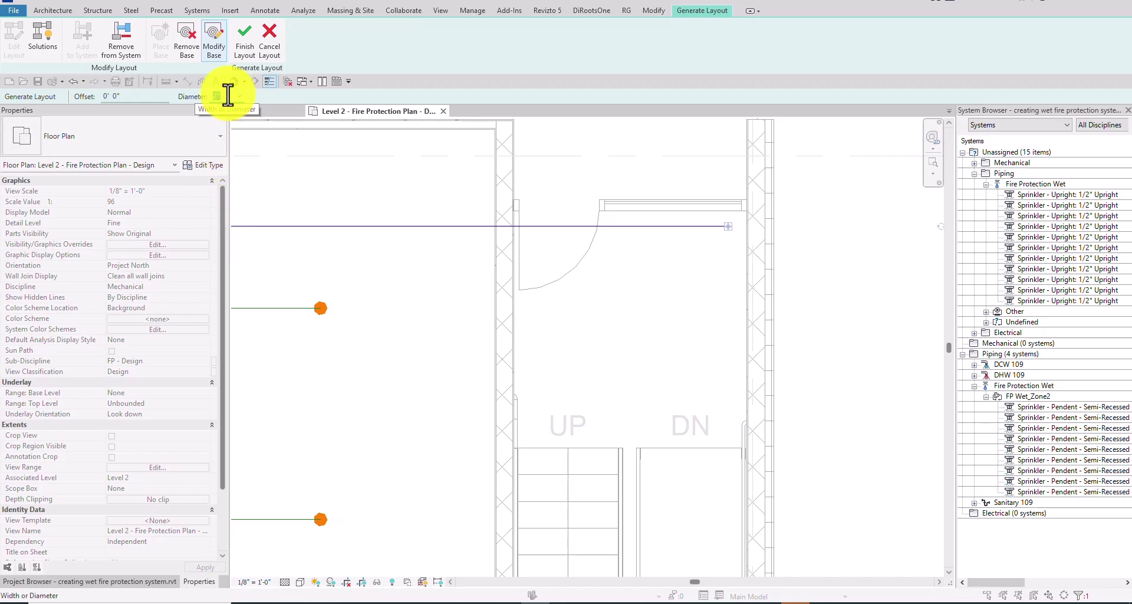
left_click(127, 97)
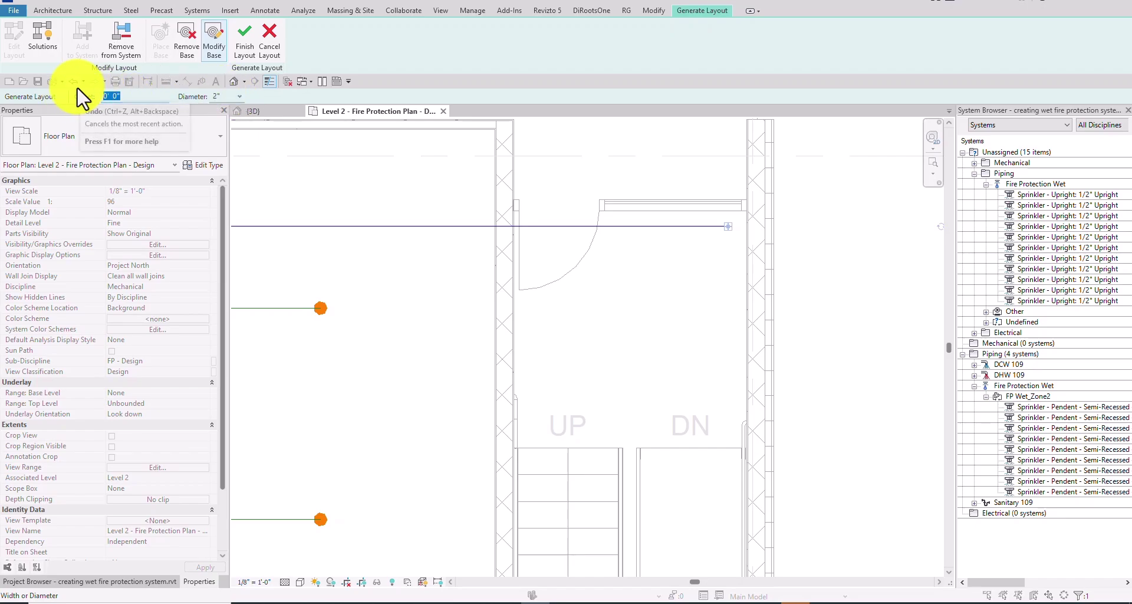
type("-12")
key("Return")
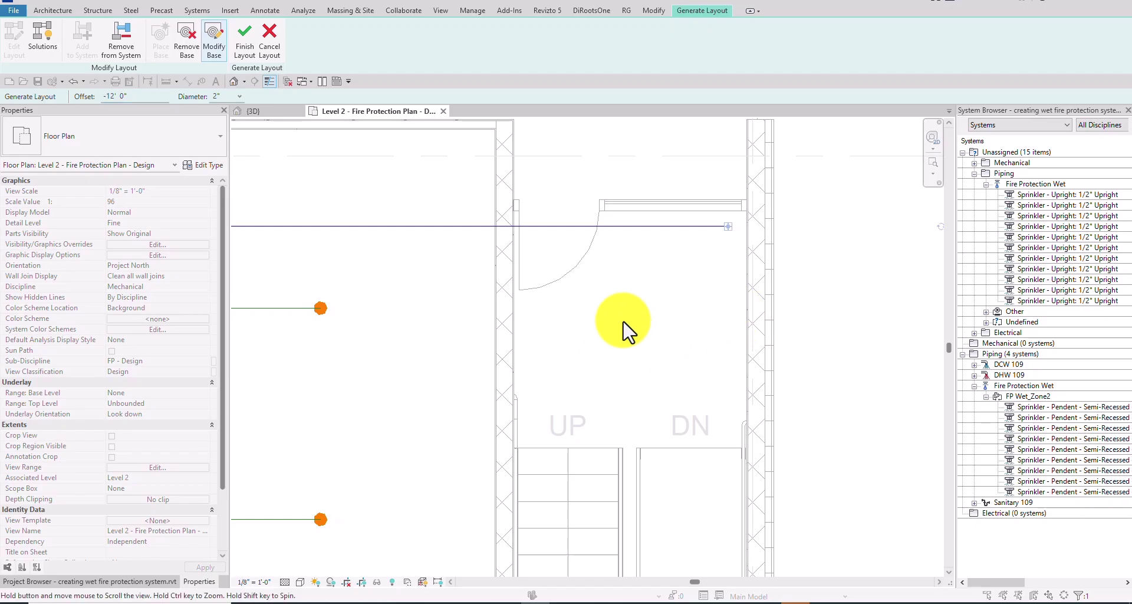
scroll(626, 316, "down", 4)
Step: Show the generated layout solutions and cycle through the network options
middle_click_drag(568, 338, 699, 256)
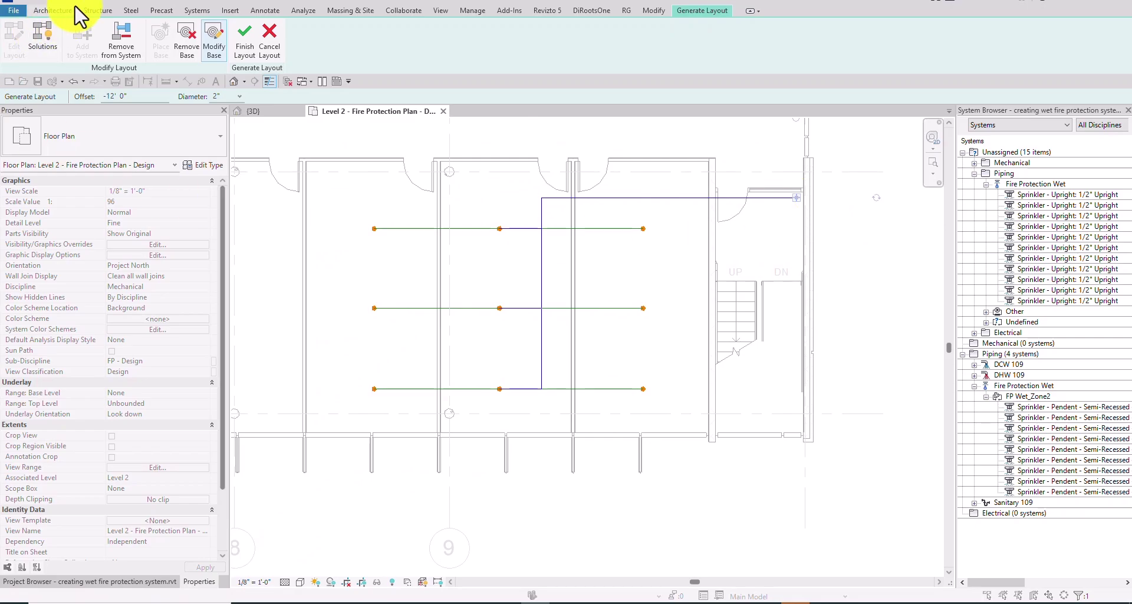
left_click(50, 40)
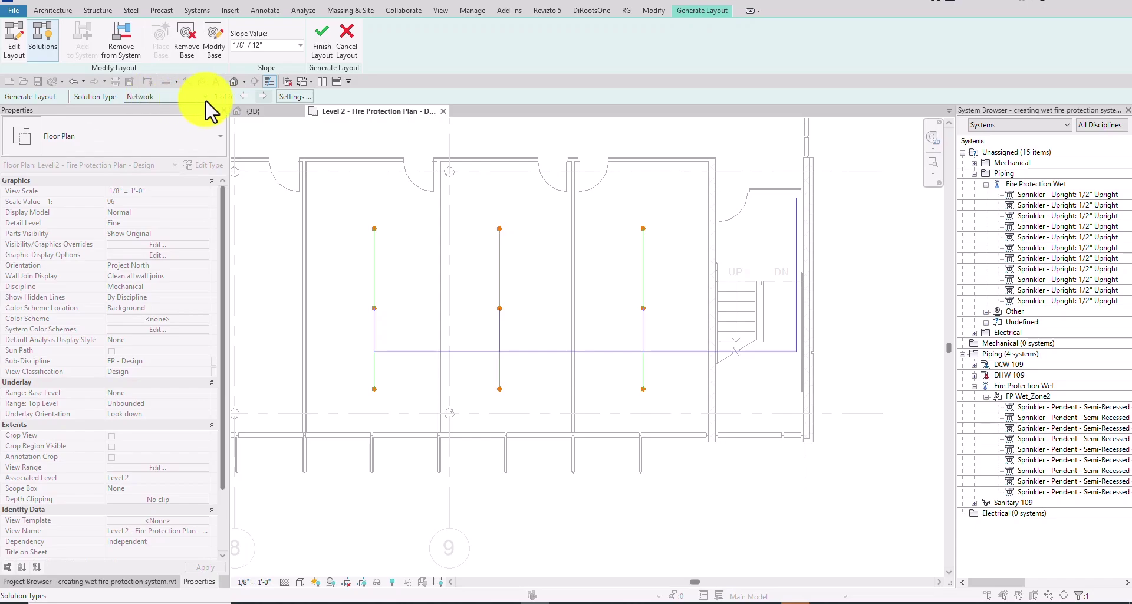
left_click(223, 99)
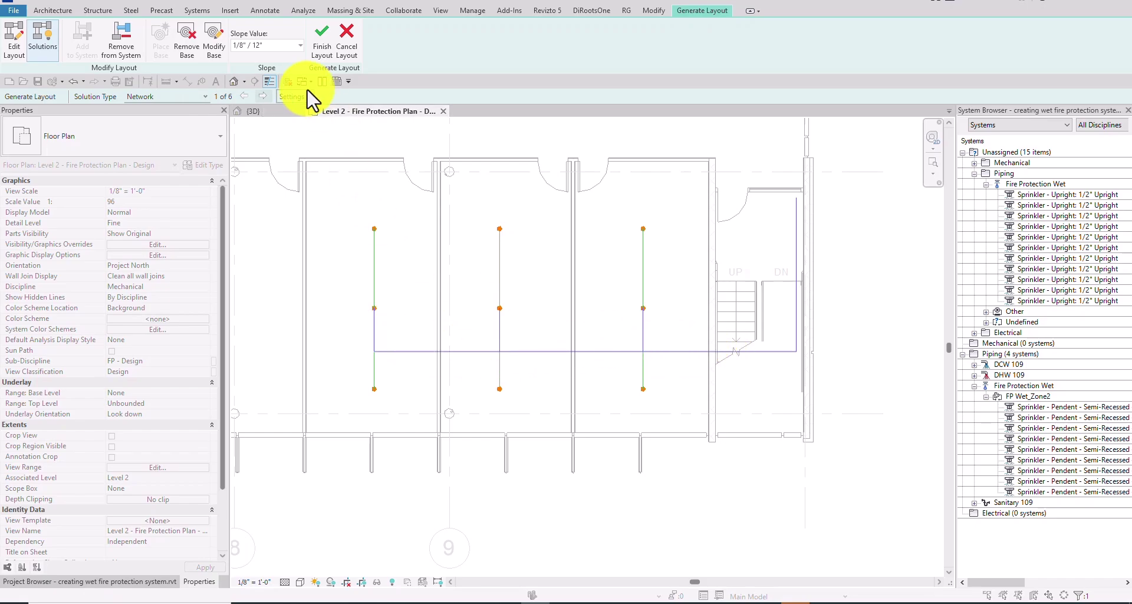
left_click(264, 97)
left_click(264, 98)
left_click(264, 98)
left_click(264, 98)
left_click(264, 98)
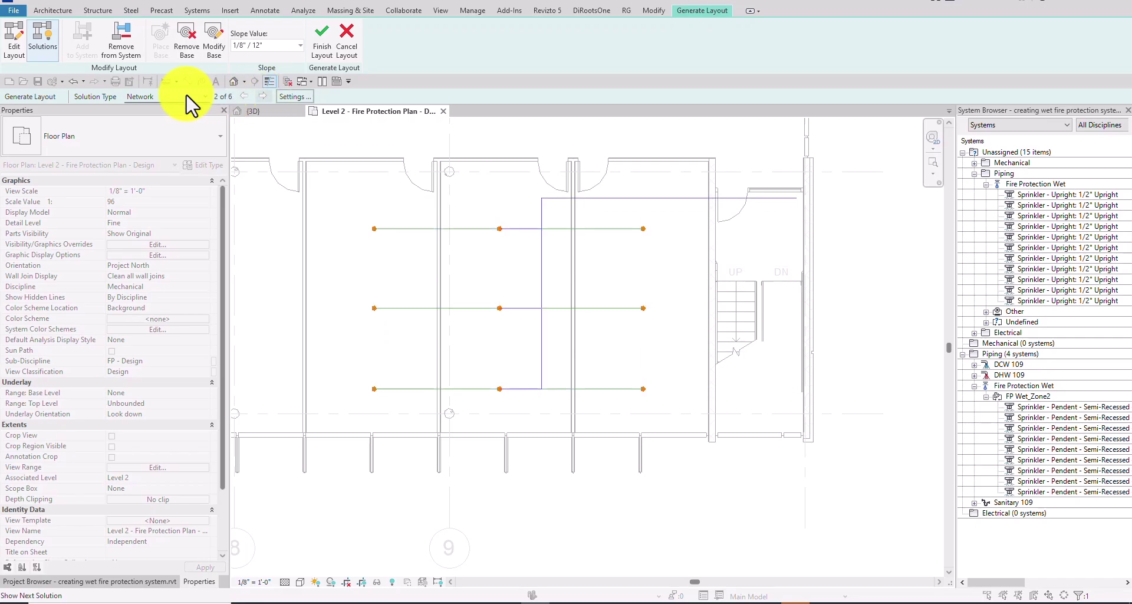
Step: Switch the solution type to Perimeter and step through its solutions
left_click(151, 97)
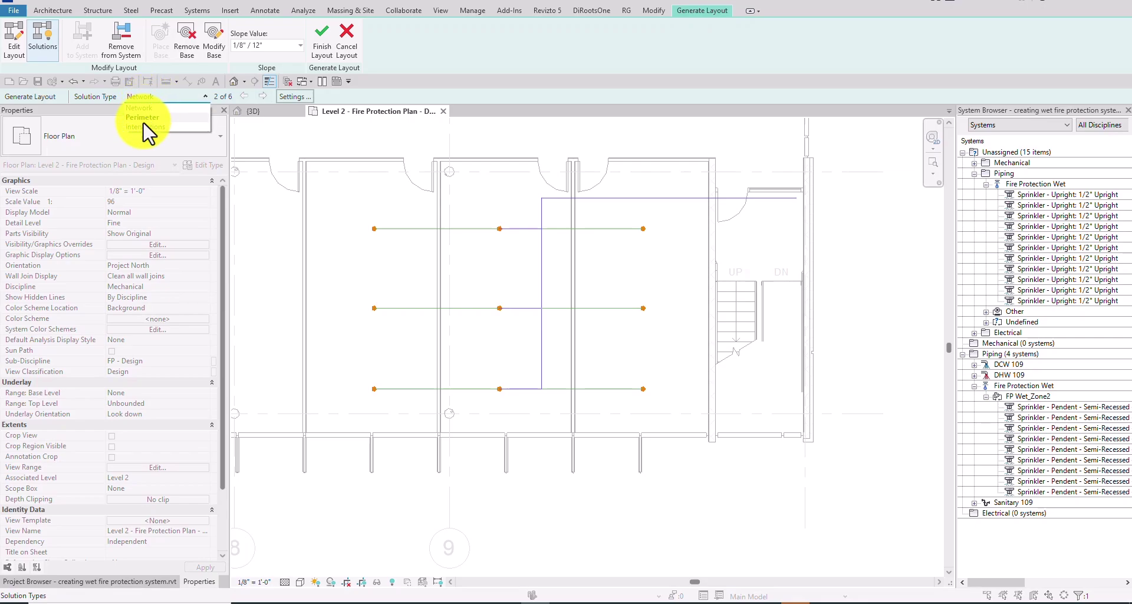
left_click(146, 117)
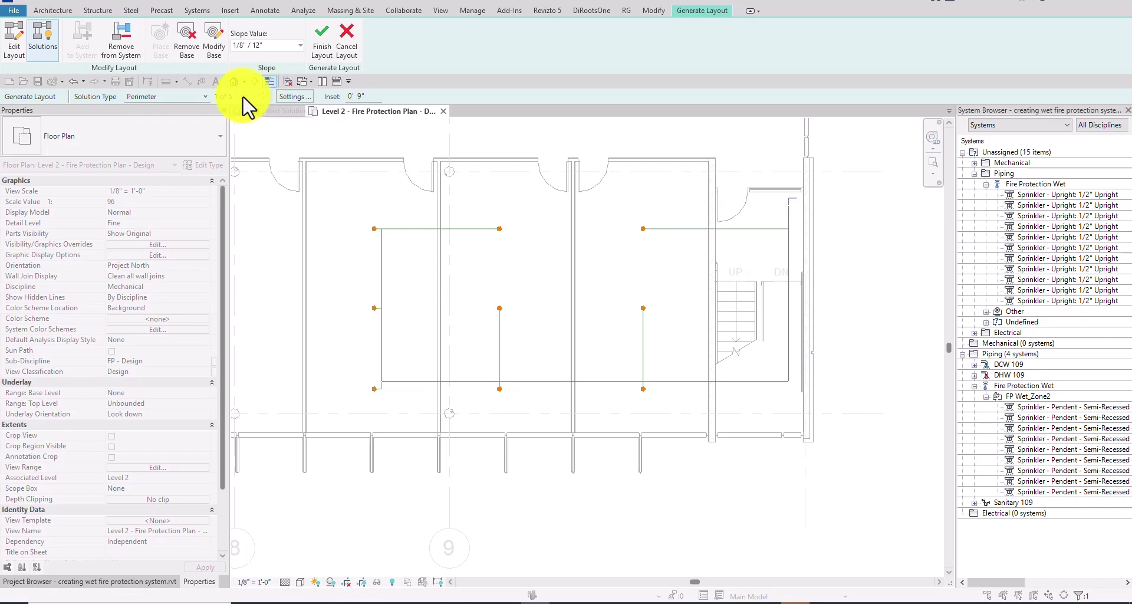
left_click(263, 97)
left_click(263, 96)
left_click(263, 97)
left_click(262, 96)
left_click(264, 97)
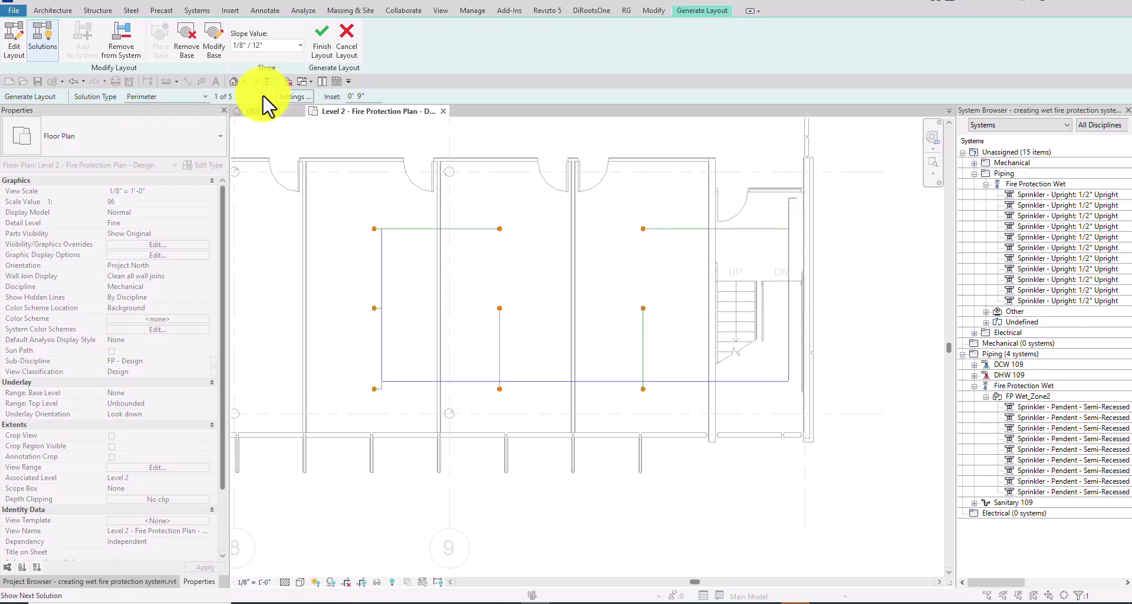
left_click(264, 96)
Step: Switch the solution type to Intersections and step through its solutions
left_click(198, 98)
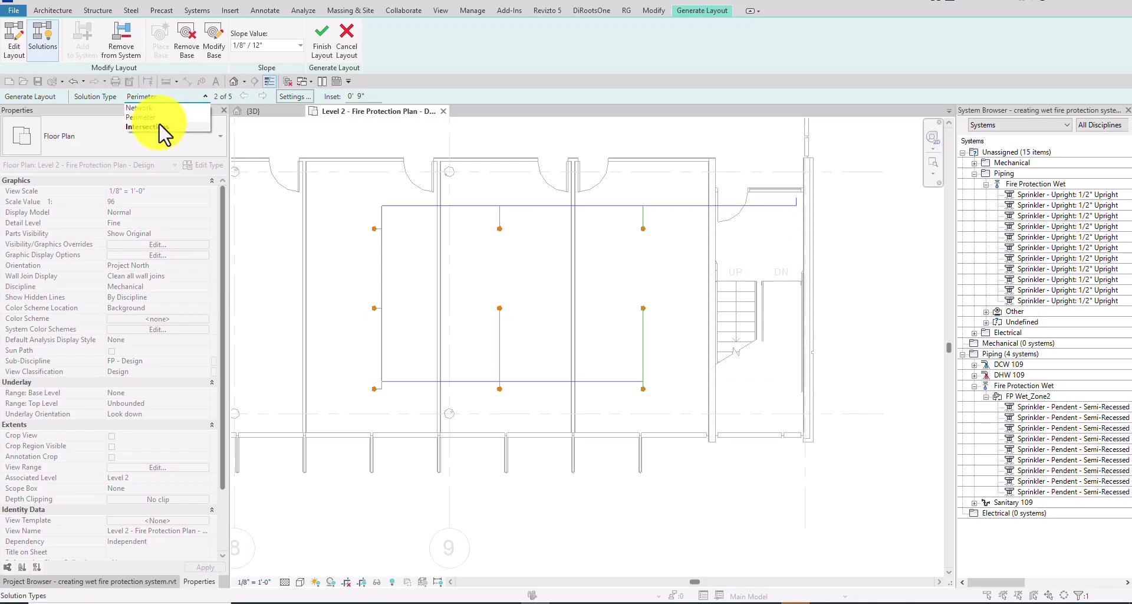
left_click(159, 112)
left_click(264, 96)
left_click(264, 97)
left_click(265, 96)
left_click(264, 96)
Step: Return to Network solutions and settle on solution 5 of 6
left_click(177, 99)
left_click(151, 111)
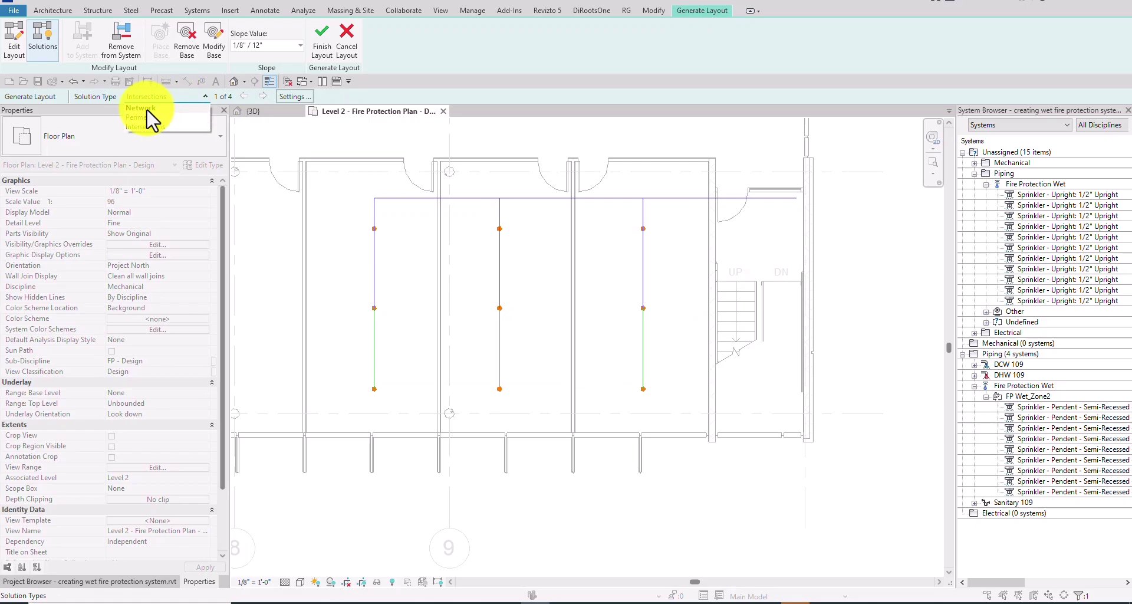
left_click(263, 102)
left_click(262, 101)
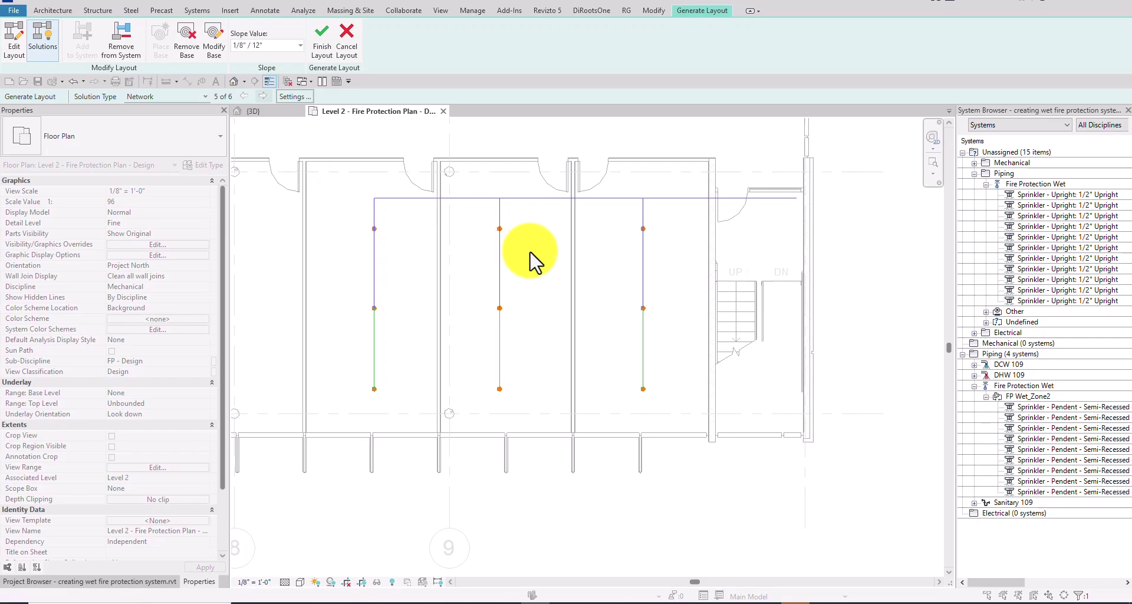
scroll(531, 260, "down", 2)
middle_click_drag(480, 253, 595, 321)
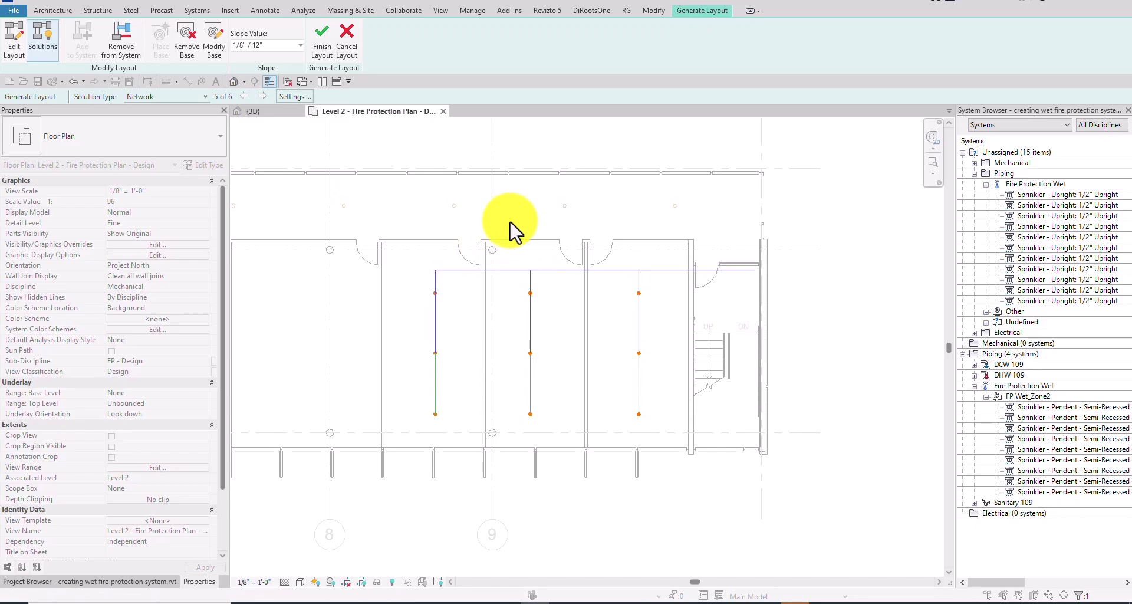
left_click(610, 236)
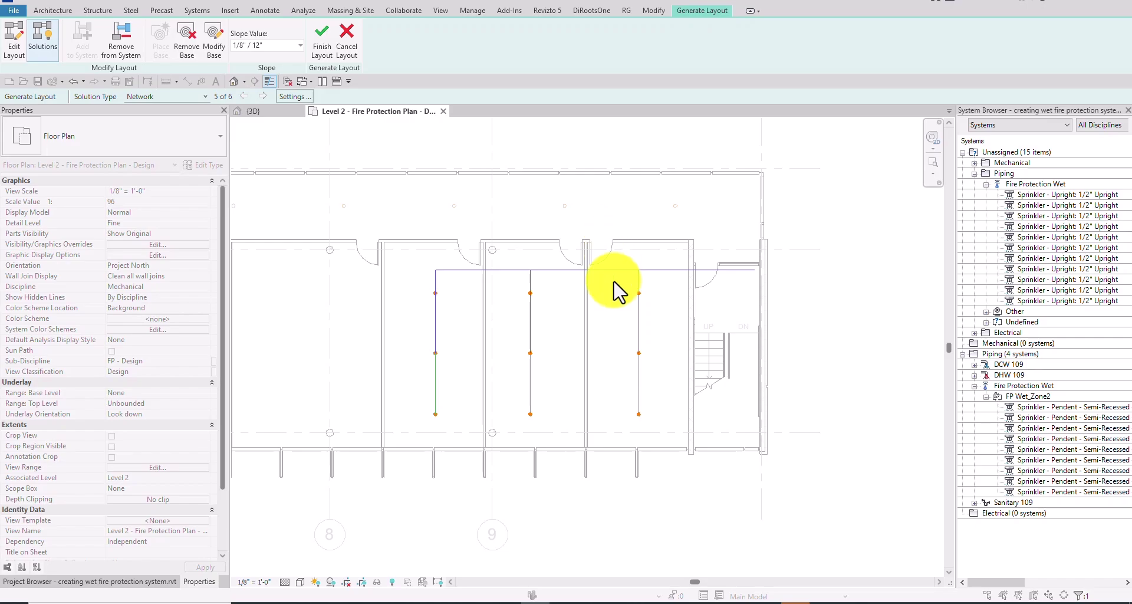
left_click(644, 223)
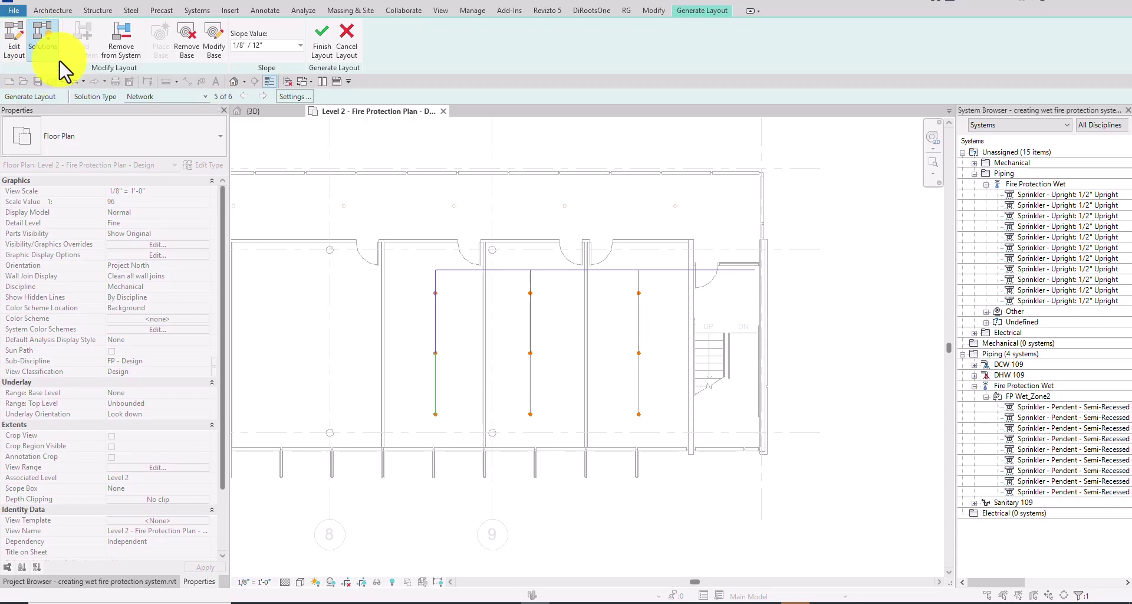
Step: In Edit Layout, drag the cross main up to the rooms' top wall, clear of the doors
left_click(15, 37)
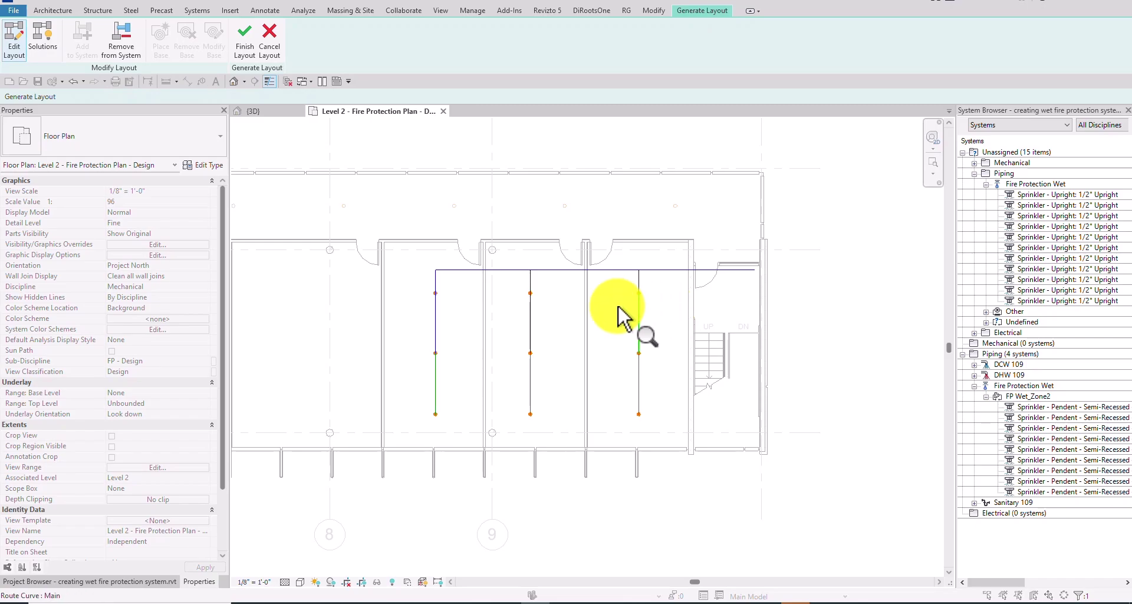
scroll(564, 305, "up", 3)
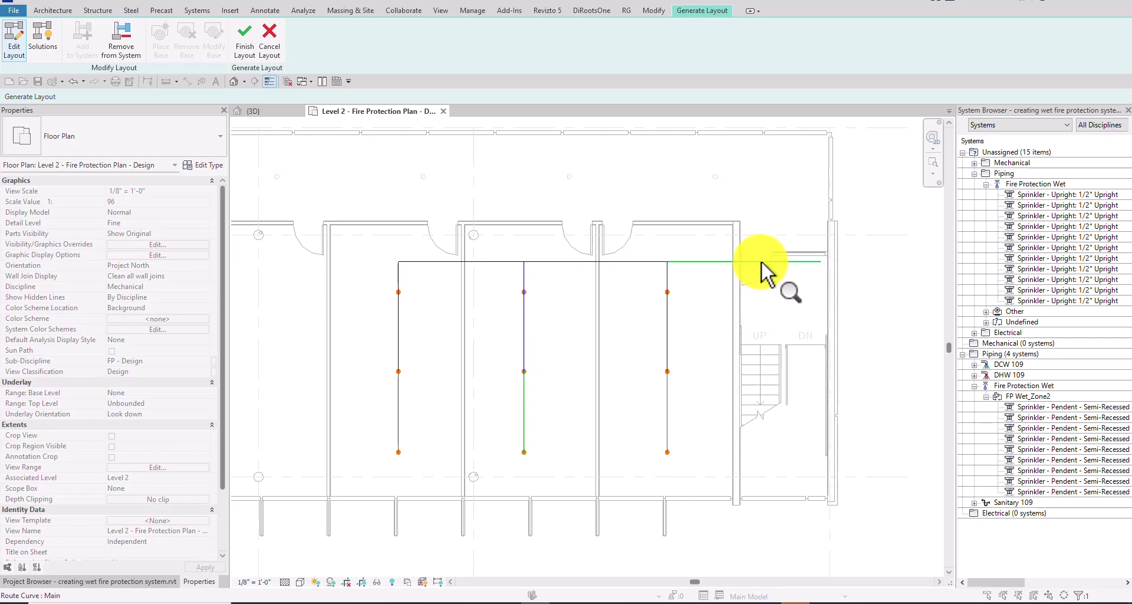
left_click(483, 262)
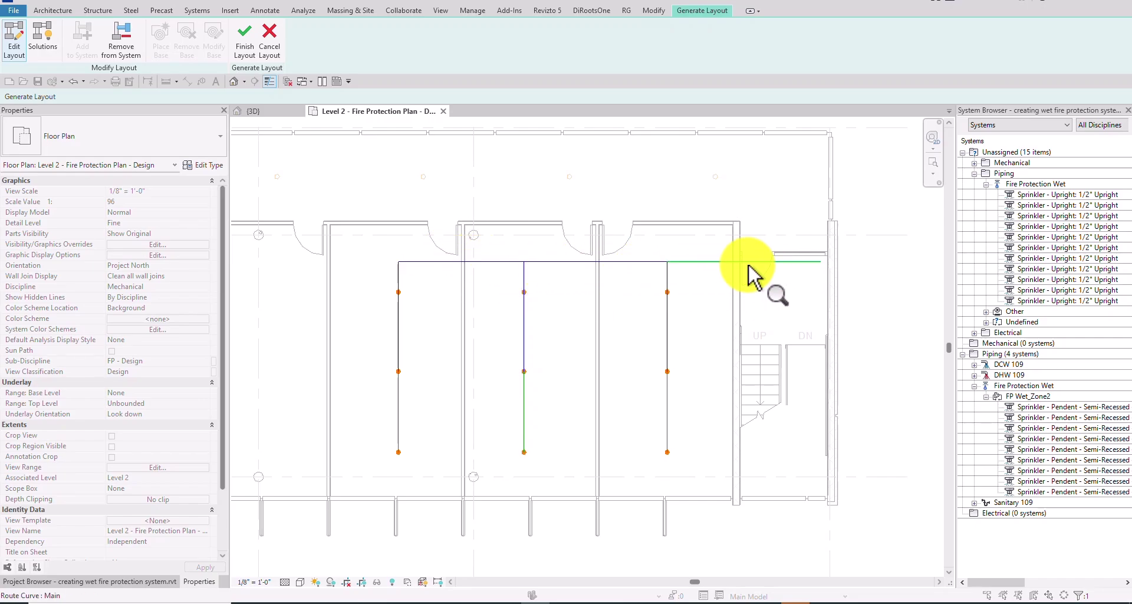
left_click(635, 262)
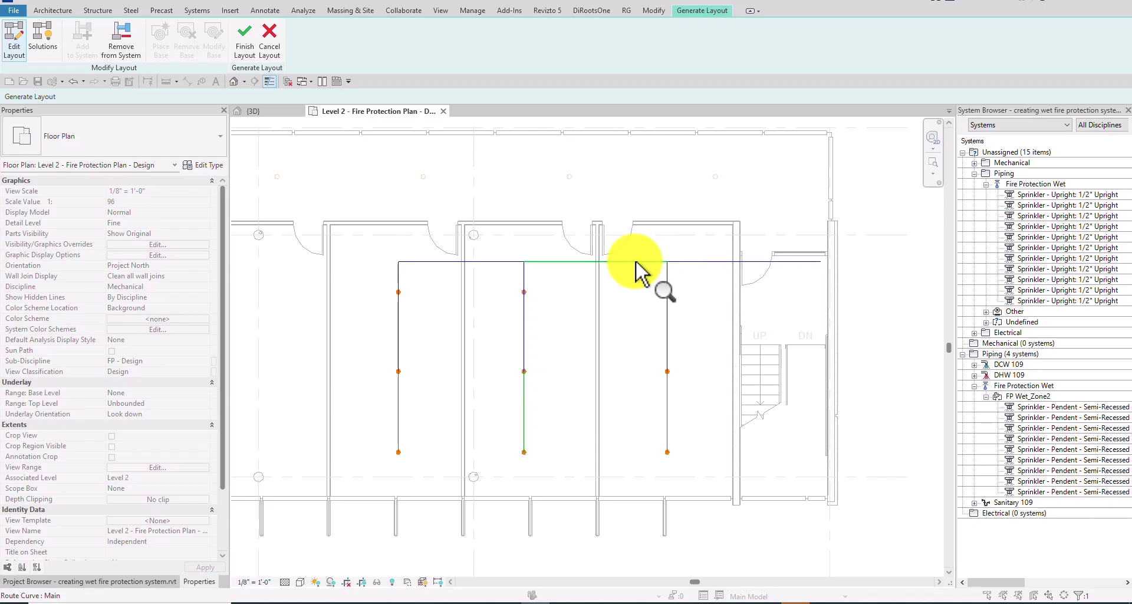
left_click(636, 263)
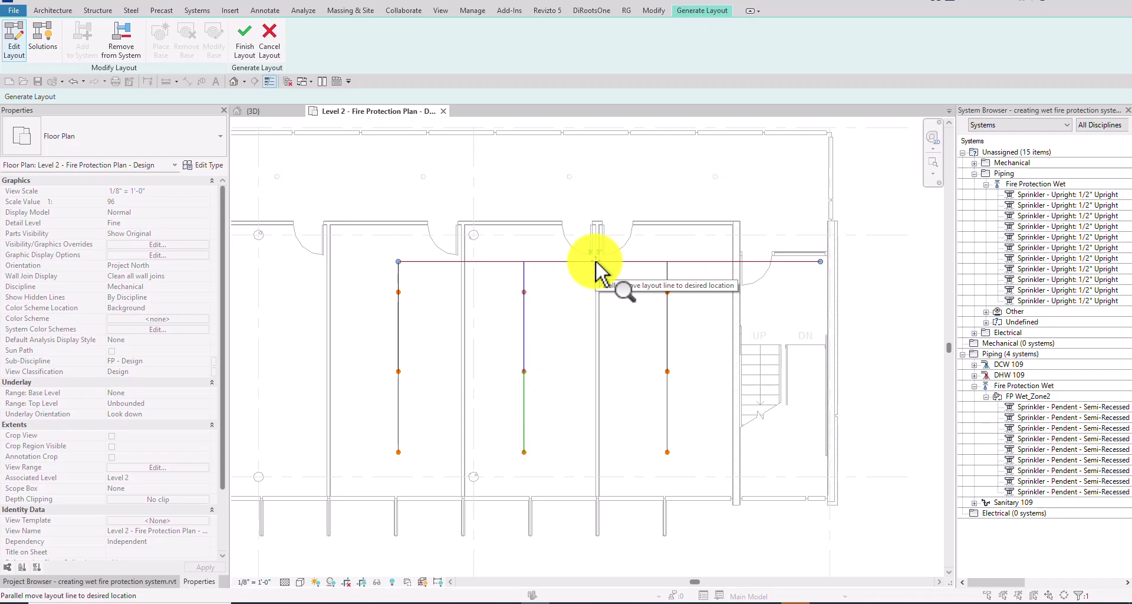
left_click_drag(595, 263, 596, 202)
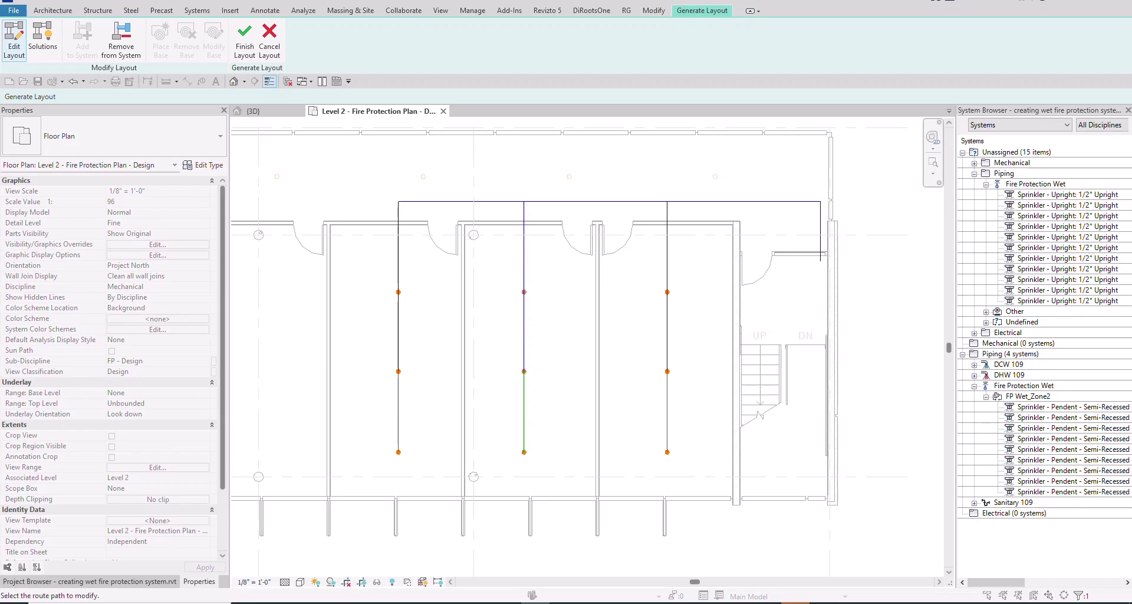
Step: Finish the layout into real pipes, zoom out, and show the Project Browser
left_click(245, 44)
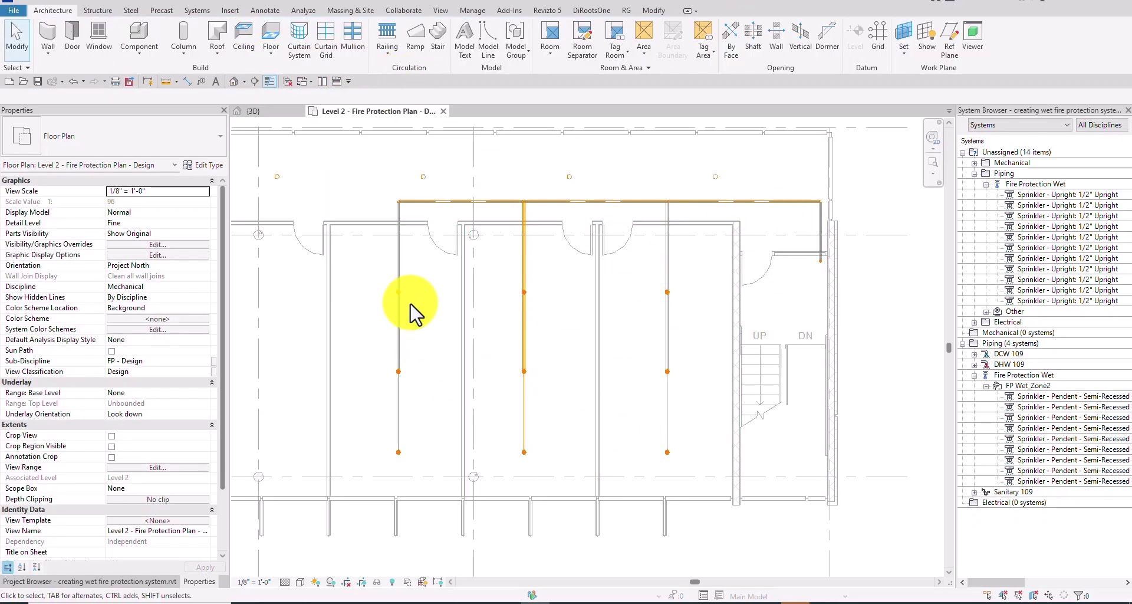
scroll(412, 313, "down", 2)
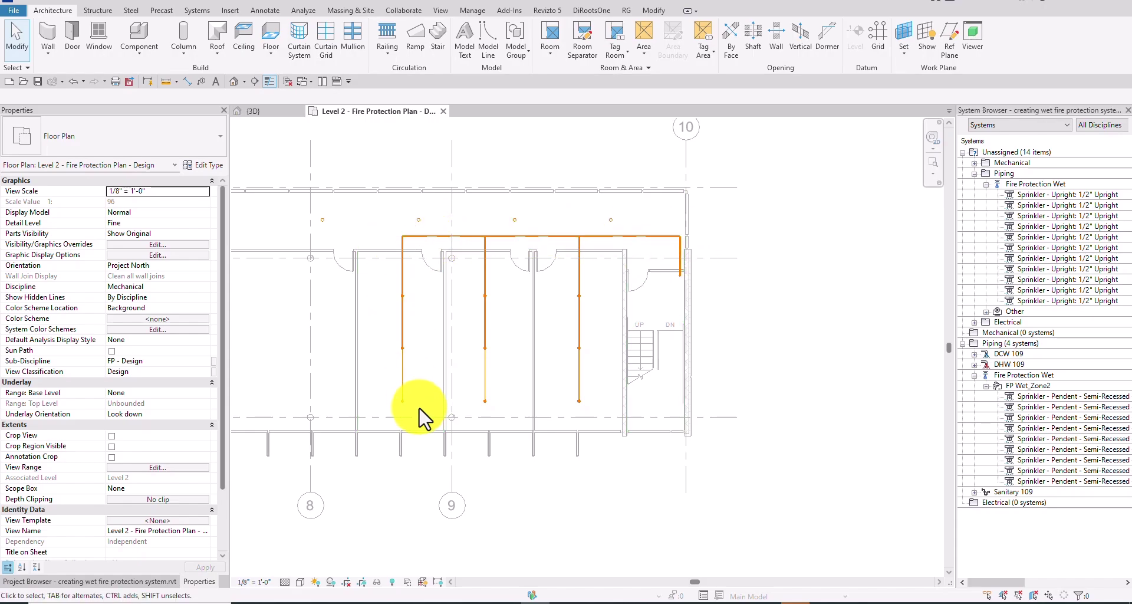
scroll(448, 276, "down", 2)
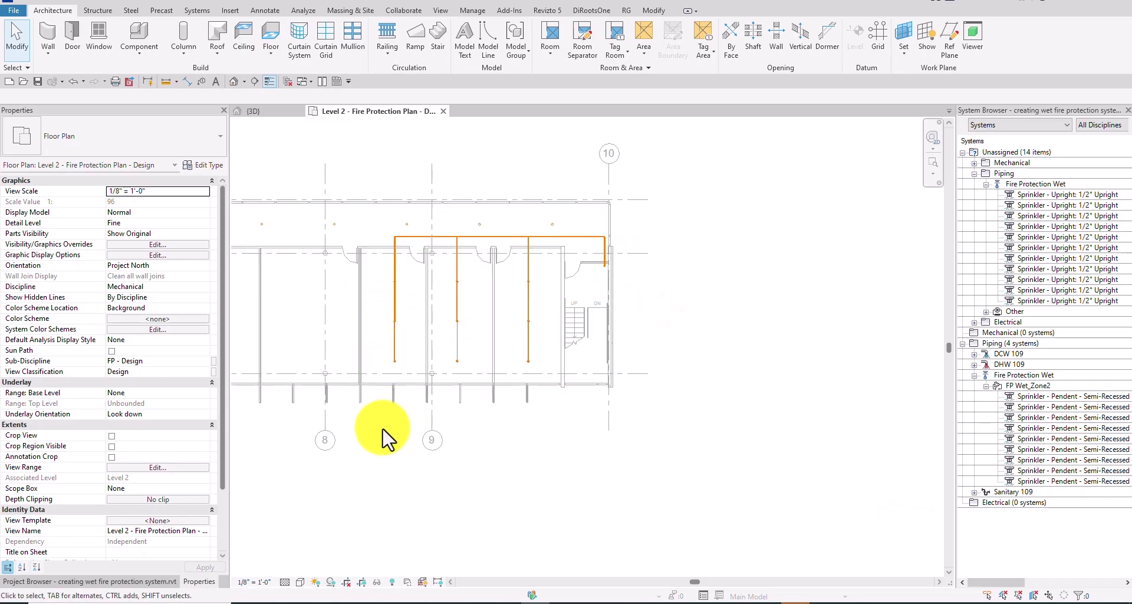
left_click(58, 581)
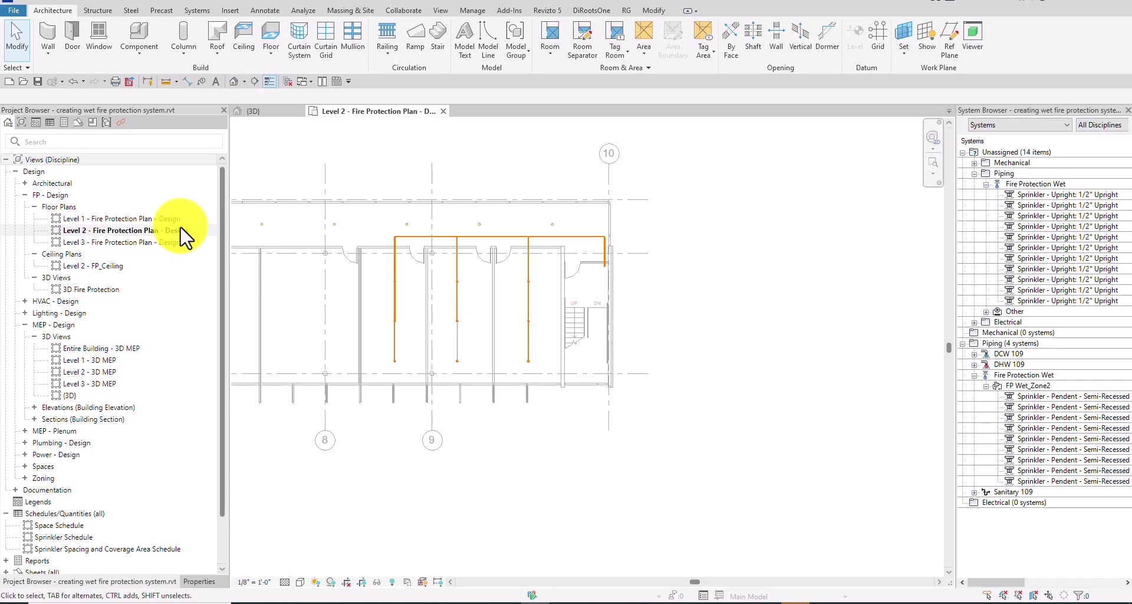
Step: Open the 3D Fire Protection view and zoom and orbit toward the orange sprinkler pipes
left_click(93, 295)
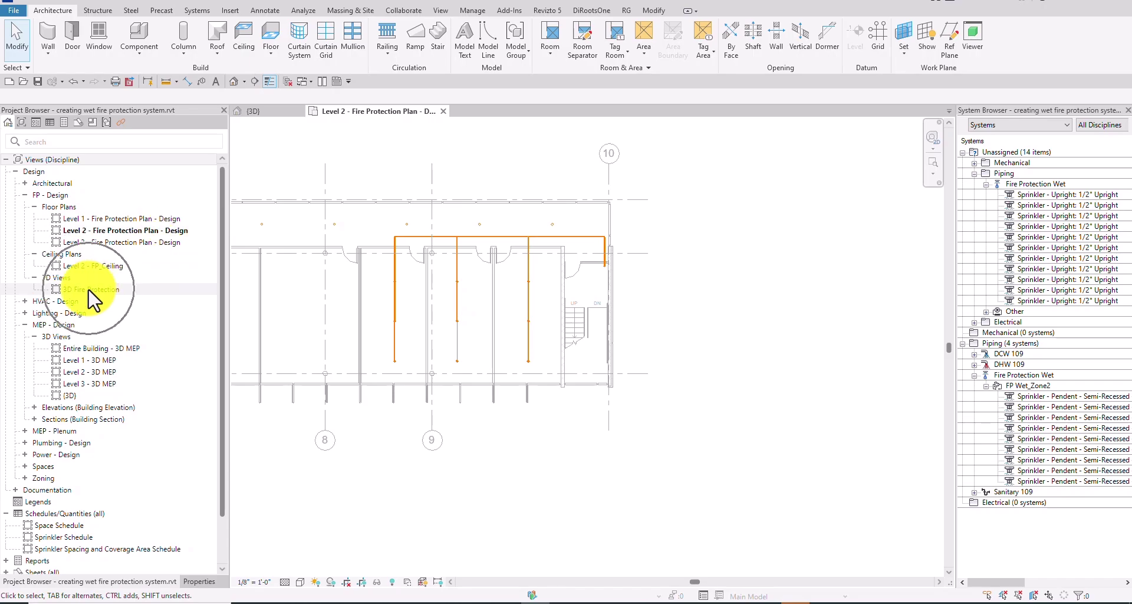
double_click(89, 288)
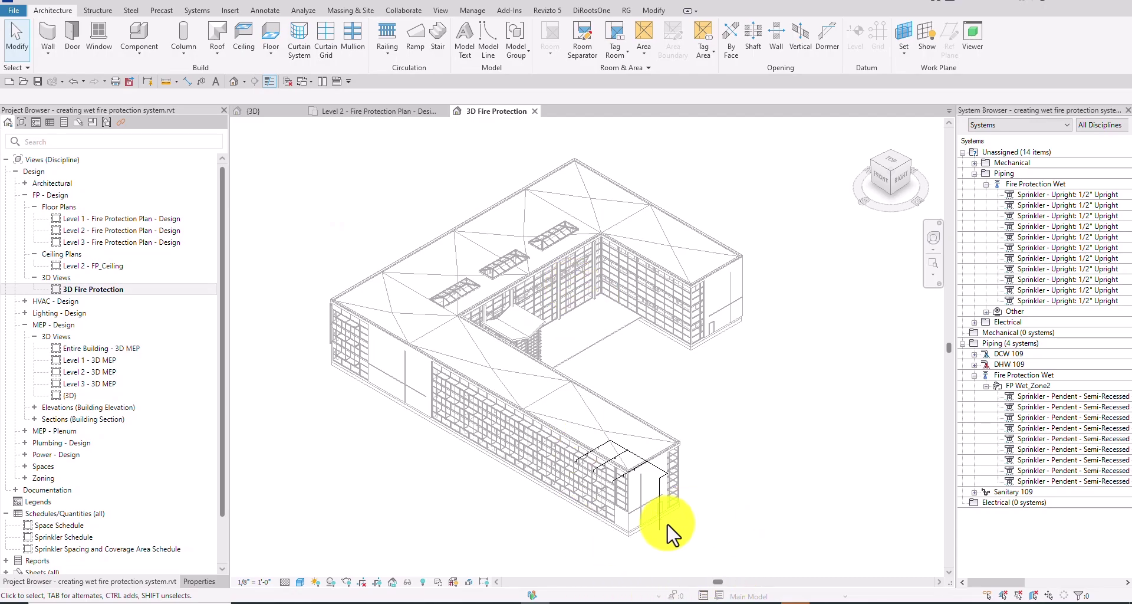
scroll(669, 525, "up", 5)
middle_click_drag(586, 399, 656, 408)
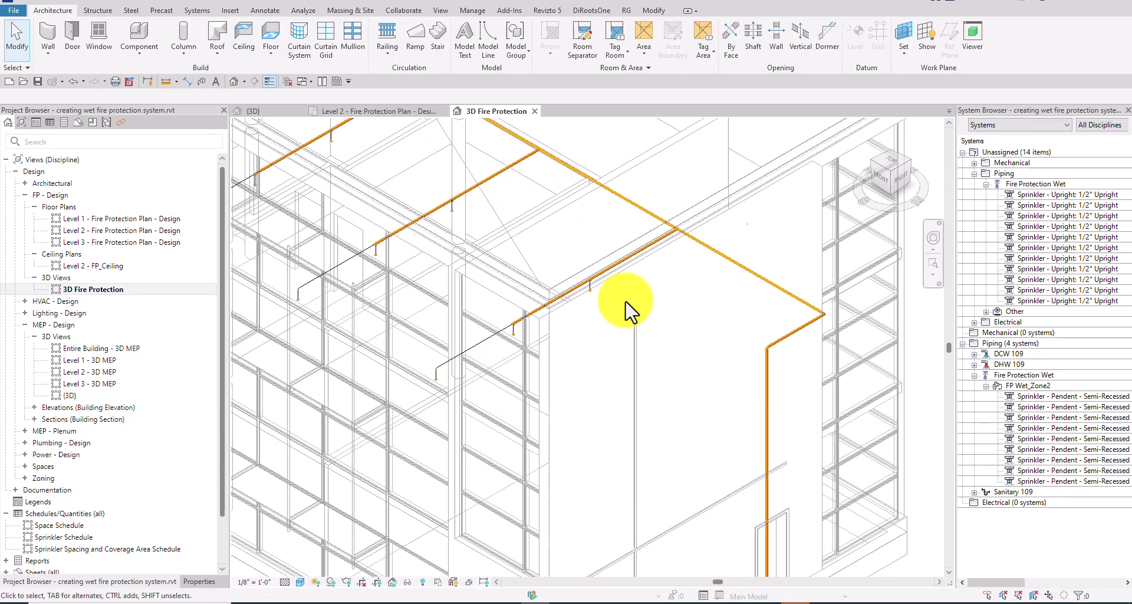
scroll(662, 321, "down", 5)
mouse_move(661, 326)
middle_mouse_down("shift")
mouse_move(652, 336)
mouse_move(515, 283)
middle_mouse_up("shift")
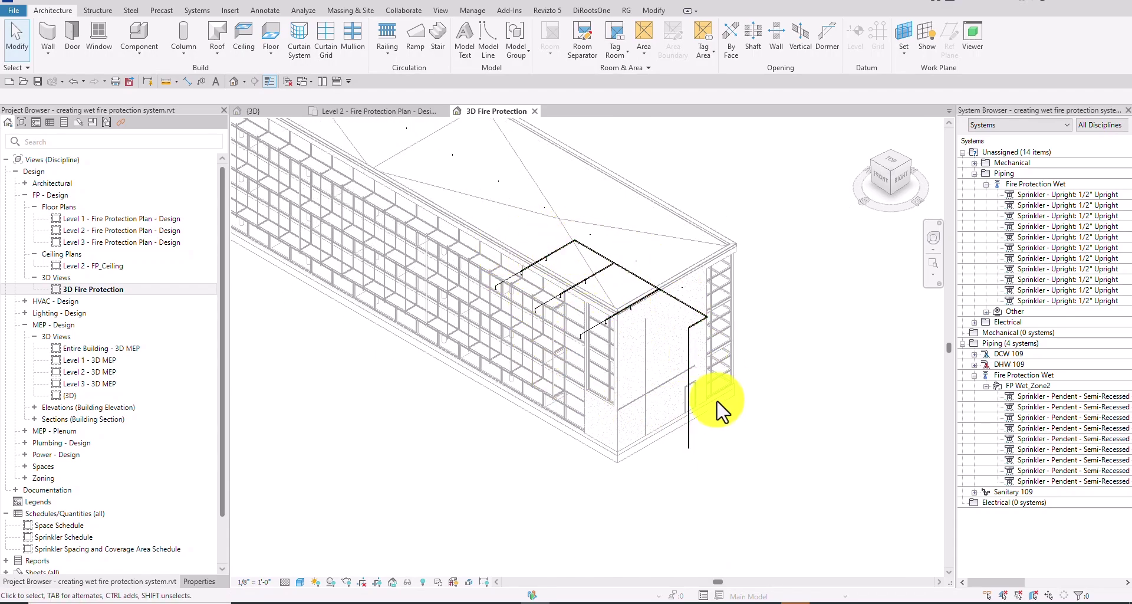
Step: Window-select the wing's sprinkler pipes to inspect them, then clear and view from the side
left_click_drag(483, 522, 720, 238)
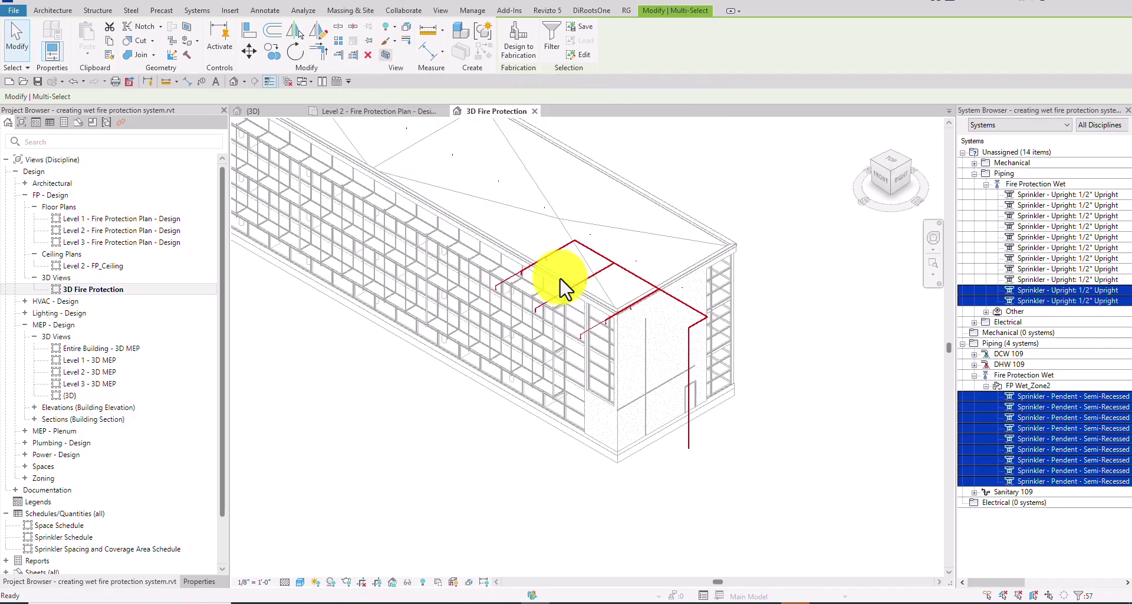
left_click(820, 259)
middle_click_drag(737, 323, 843, 283, "shift")
scroll(583, 356, "up", 3)
mouse_move(606, 283)
middle_mouse_down("shift")
mouse_move(624, 323)
mouse_move(575, 342)
middle_mouse_up("shift")
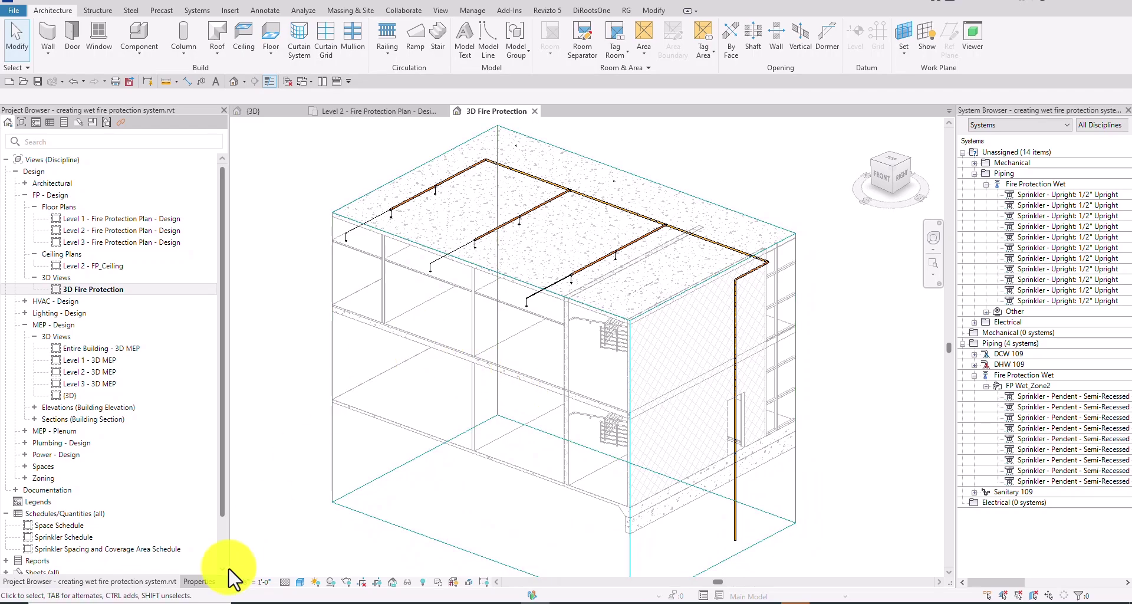
Step: Set the 3D view's Discipline to Coordination in Properties
left_click(203, 583)
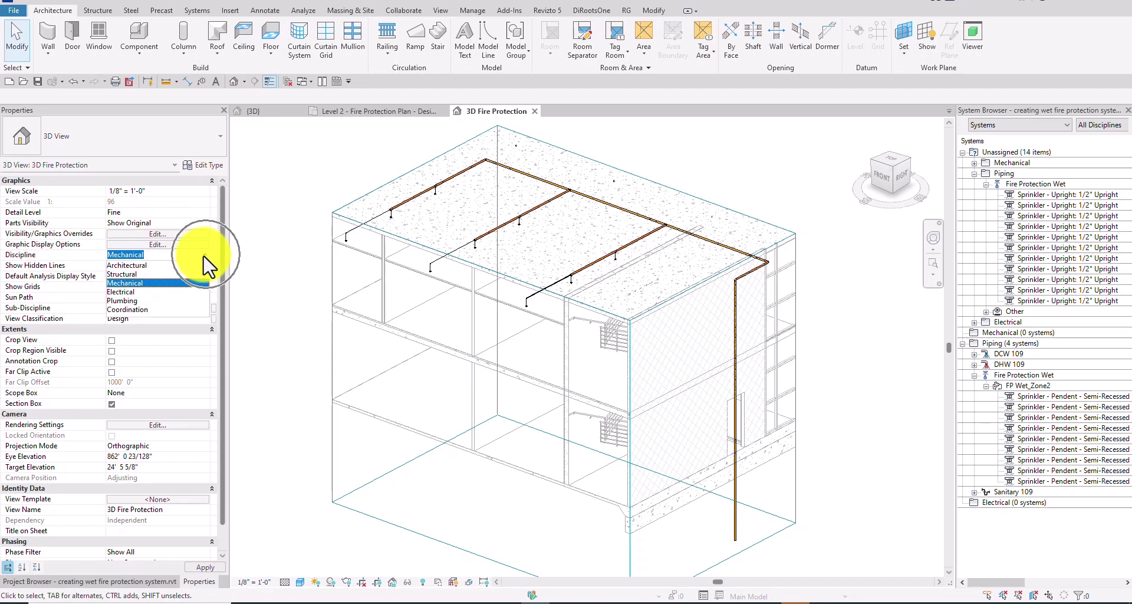
left_click(141, 311)
mouse_move(517, 357)
middle_mouse_down("shift")
mouse_move(510, 477)
mouse_move(548, 321)
mouse_move(518, 283)
mouse_move(662, 304)
mouse_move(664, 336)
mouse_move(606, 316)
mouse_move(490, 322)
mouse_move(642, 336)
mouse_move(754, 422)
middle_mouse_up("shift")
scroll(515, 224, "up", 6)
scroll(725, 383, "down", 5)
middle_click_drag(695, 349, 712, 293, "shift")
Step: Lower the section box top below the roof and raise its bottom to isolate Level 2
left_click(701, 263)
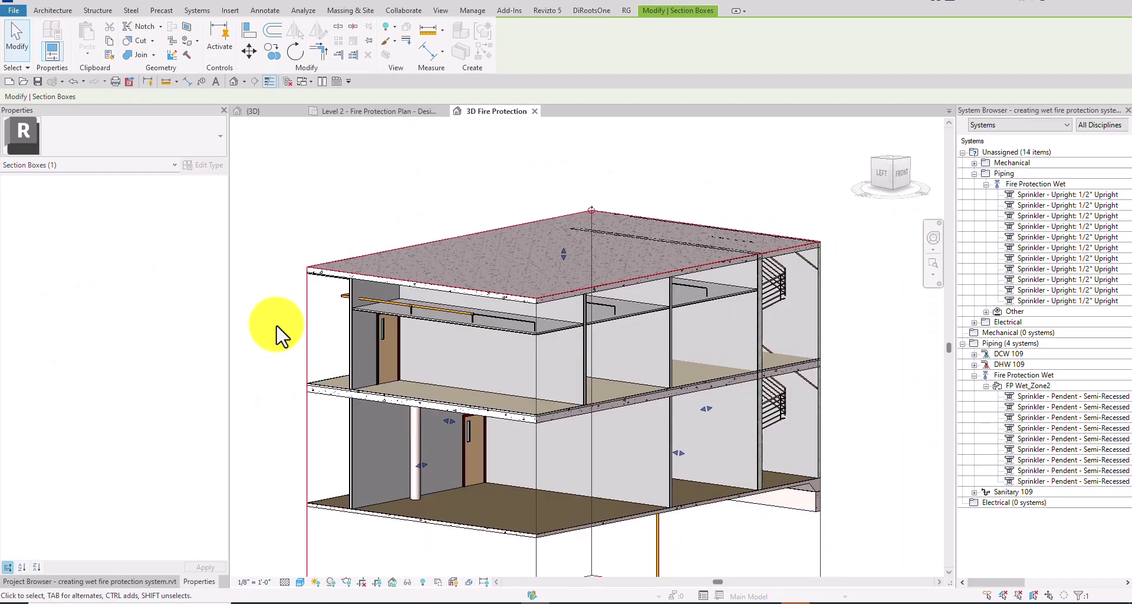
left_click(302, 322)
left_click(504, 276)
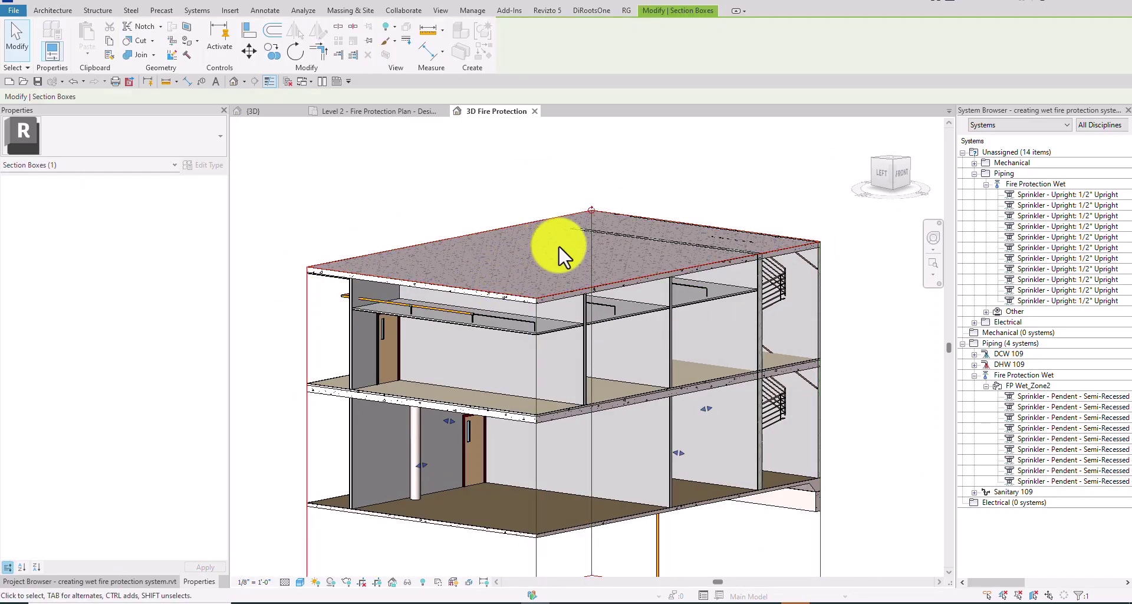
left_click_drag(563, 252, 665, 310)
middle_click_drag(664, 310, 749, 325, "shift")
scroll(568, 398, "down", 3)
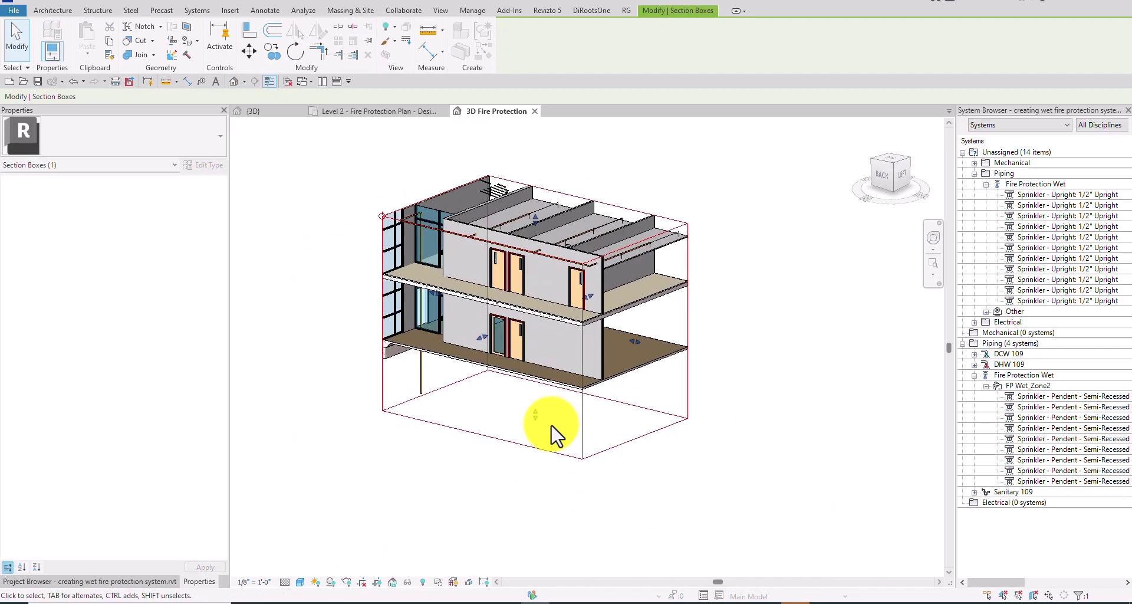
left_click_drag(536, 415, 563, 291)
scroll(513, 223, "up", 5)
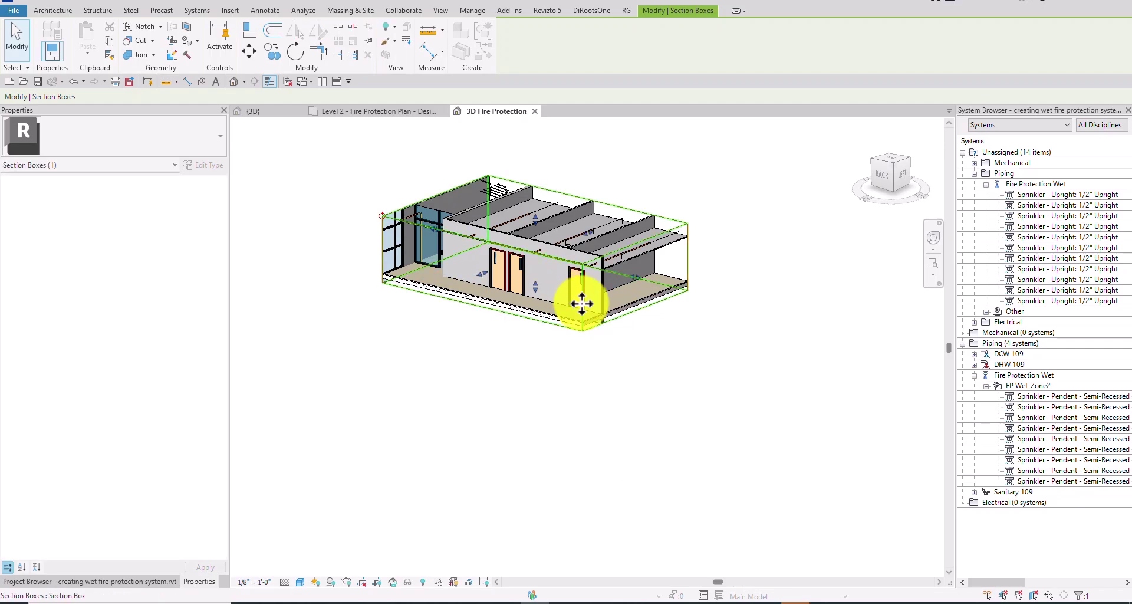
middle_click_drag(682, 298, 717, 441, "shift")
key("Escape")
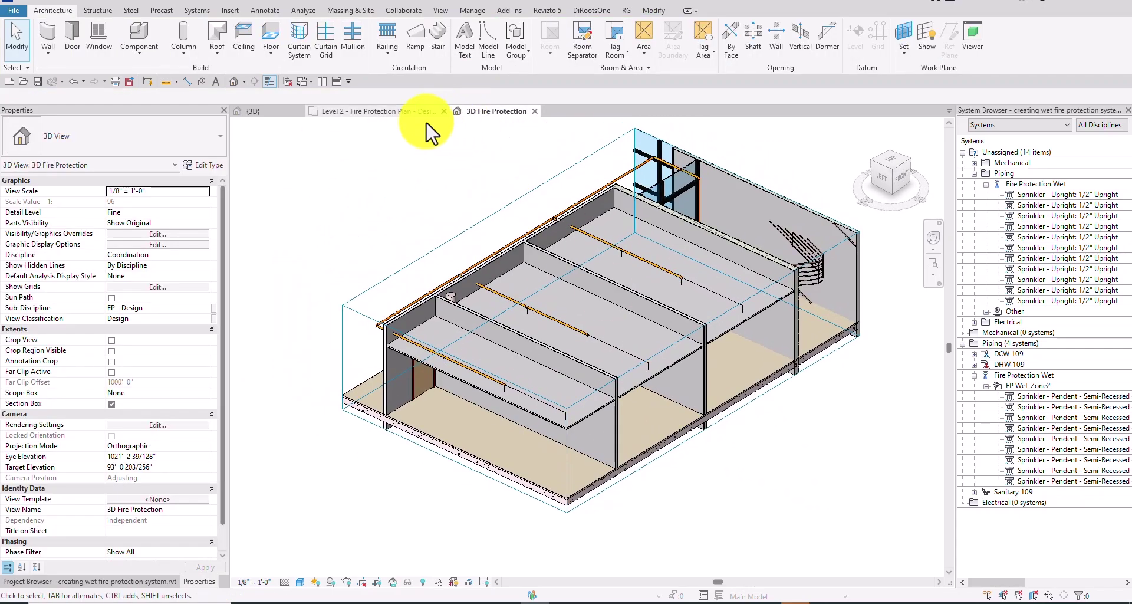
Step: Tile the 3D Fire Protection view beside the Level 2 Fire Protection Plan
left_click(401, 112)
left_click_drag(494, 111, 715, 348)
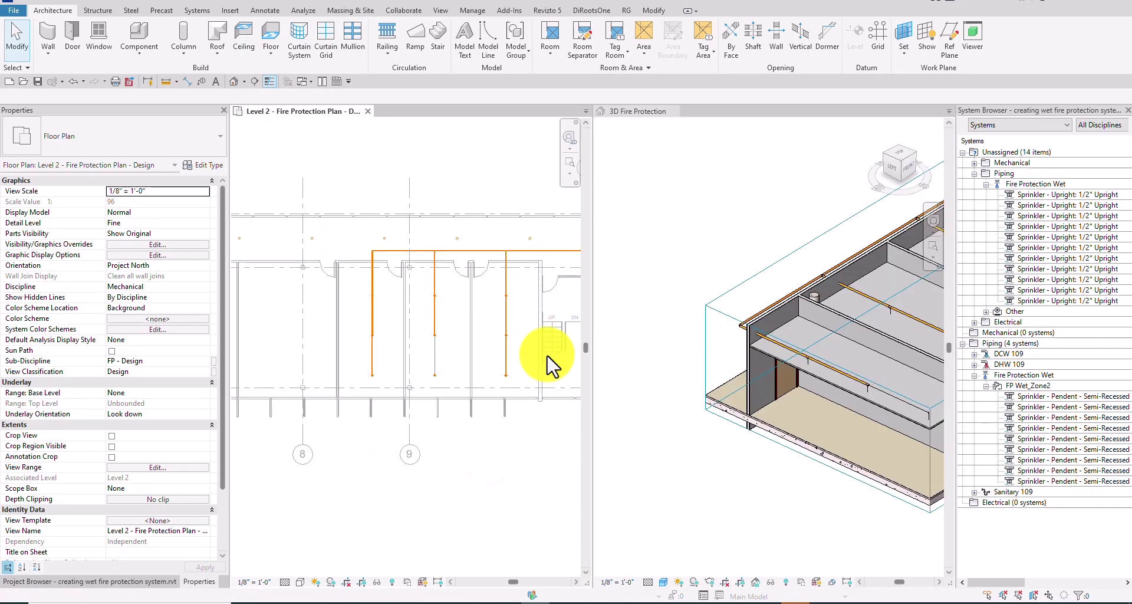
scroll(515, 359, "up", 1)
middle_click_drag(515, 359, 435, 372)
Step: Return the 3D view to the ViewCube home isometric orientation
middle_click_drag(760, 383, 814, 377, "shift")
left_click(980, 106)
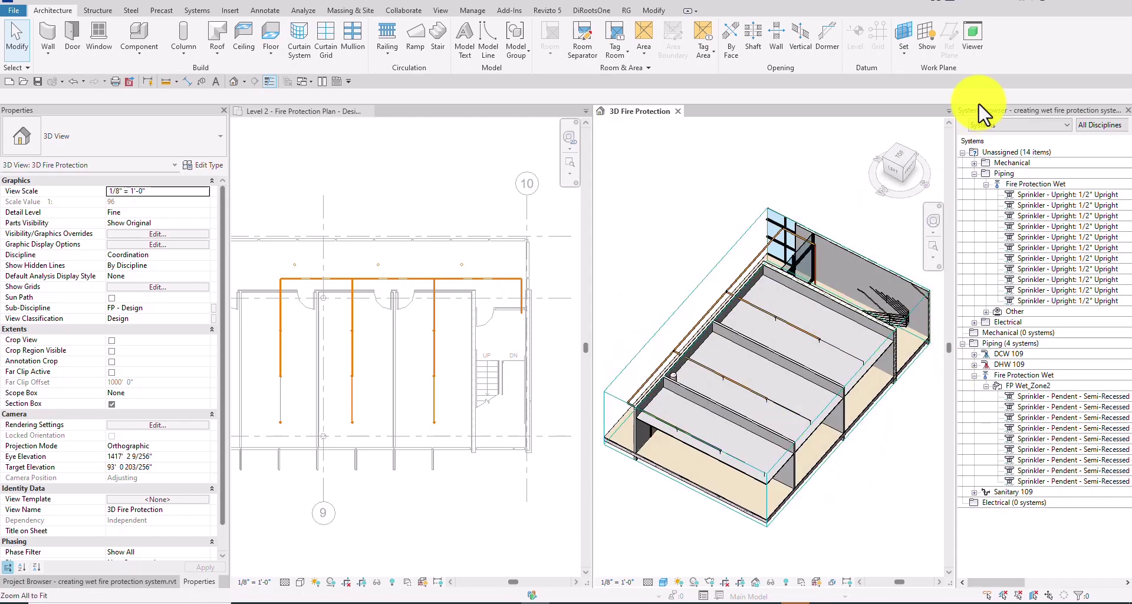
left_click(904, 172)
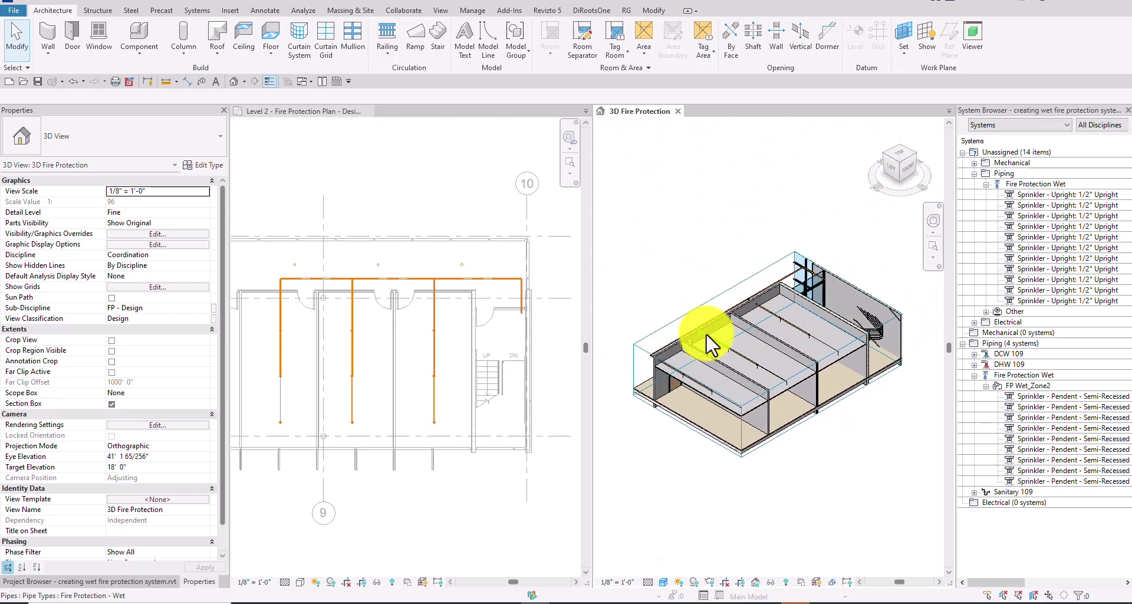